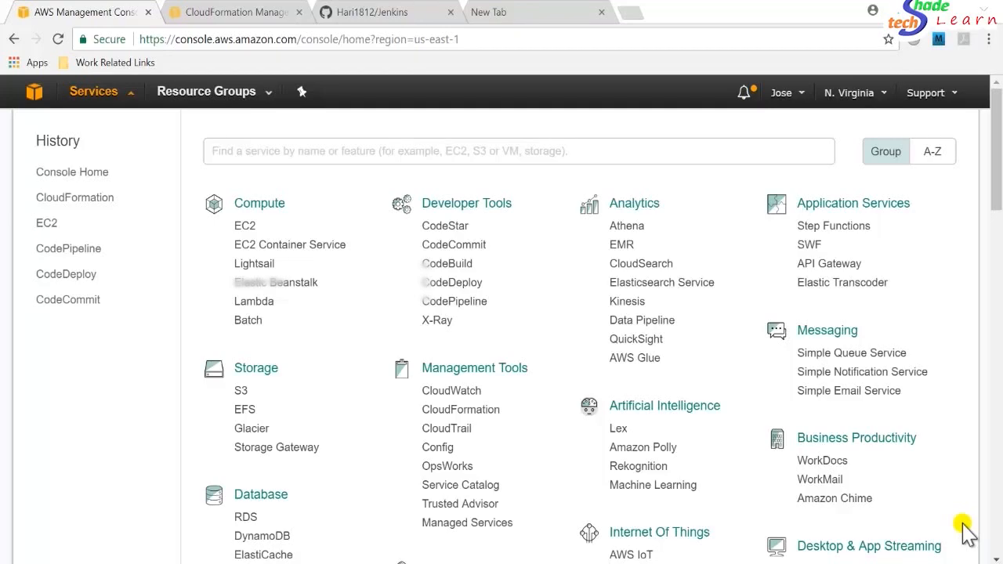
Open the Jenkins repository on GitHub and review the appspec.yml file.
click(373, 16)
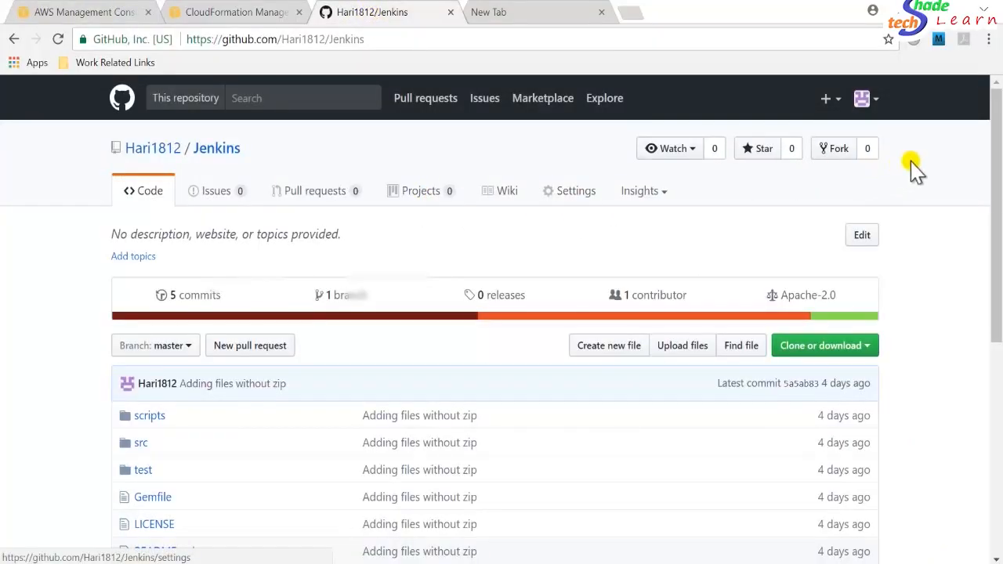
drag(997, 169, 998, 244)
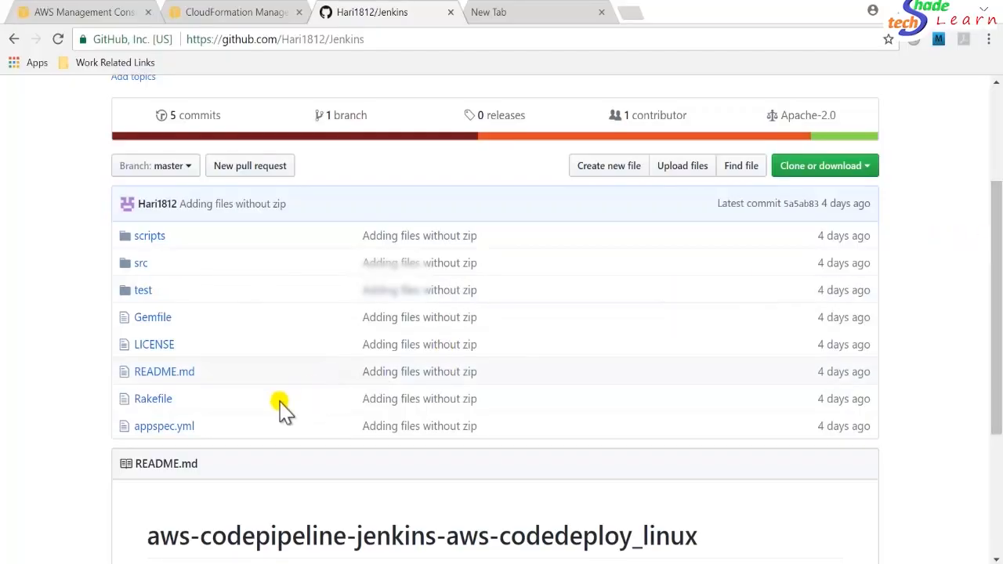
click(160, 430)
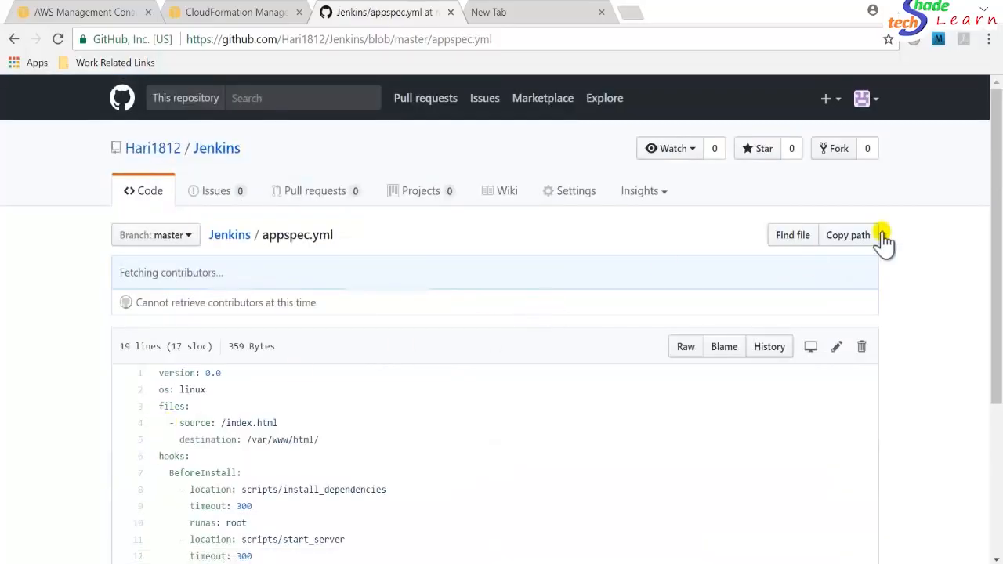
drag(994, 189, 996, 309)
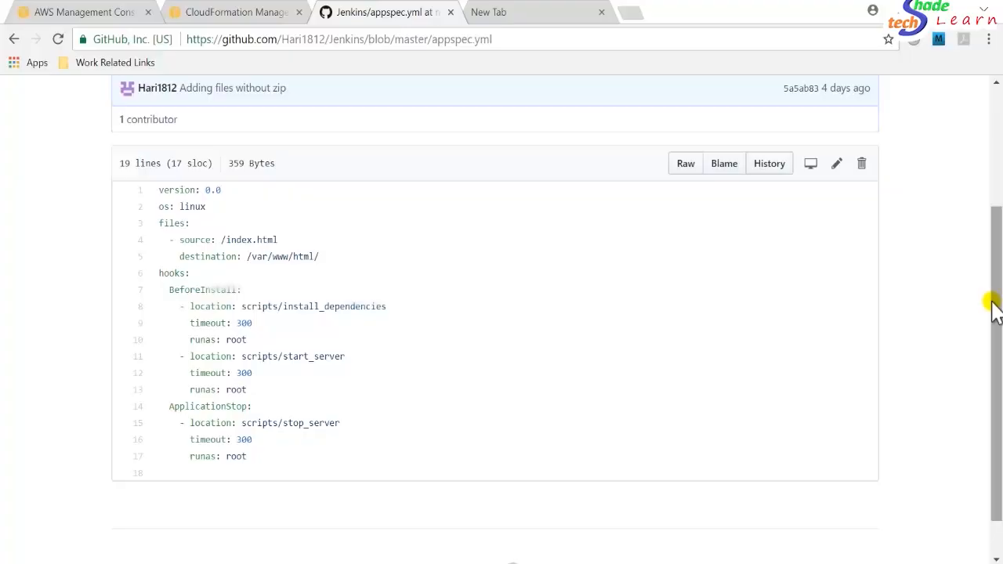
drag(992, 308, 997, 231)
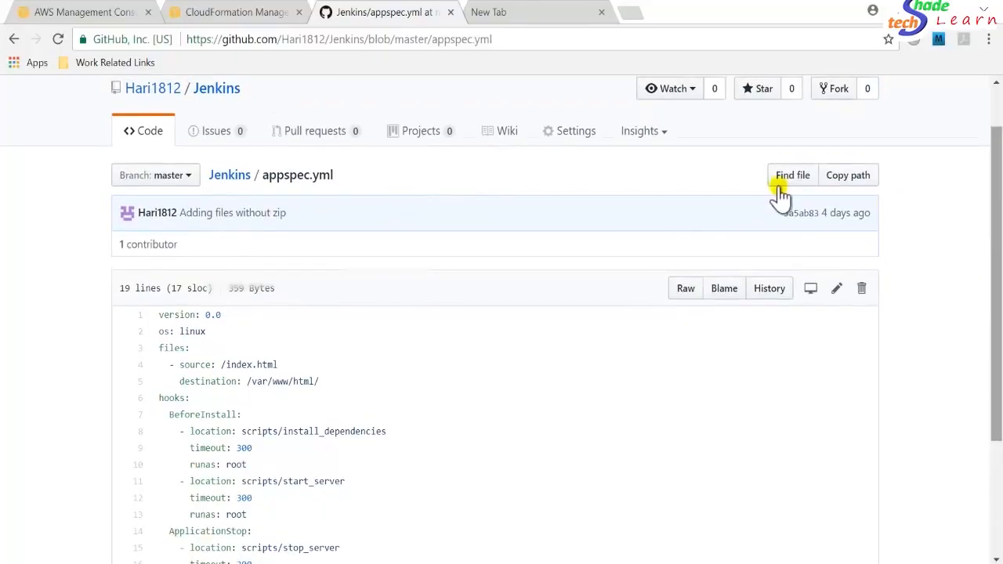
Return to the repository root and review the contents of the Rakefile.
click(227, 179)
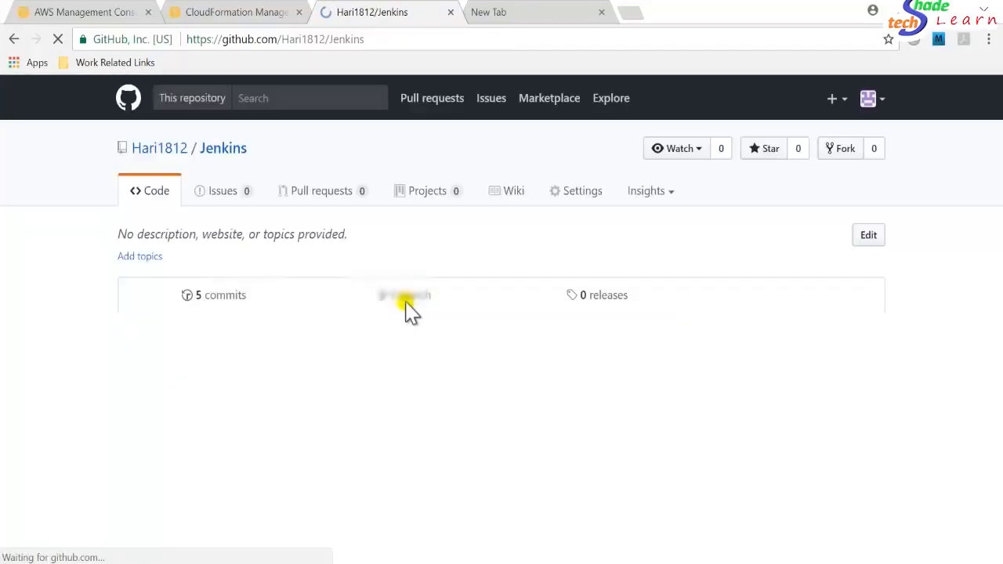
drag(1000, 238, 1000, 319)
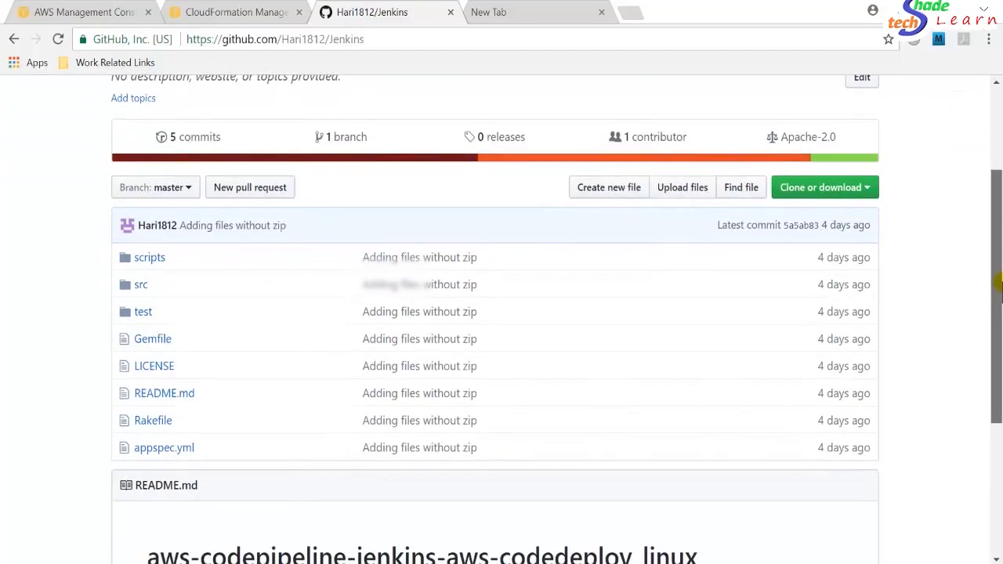
click(155, 423)
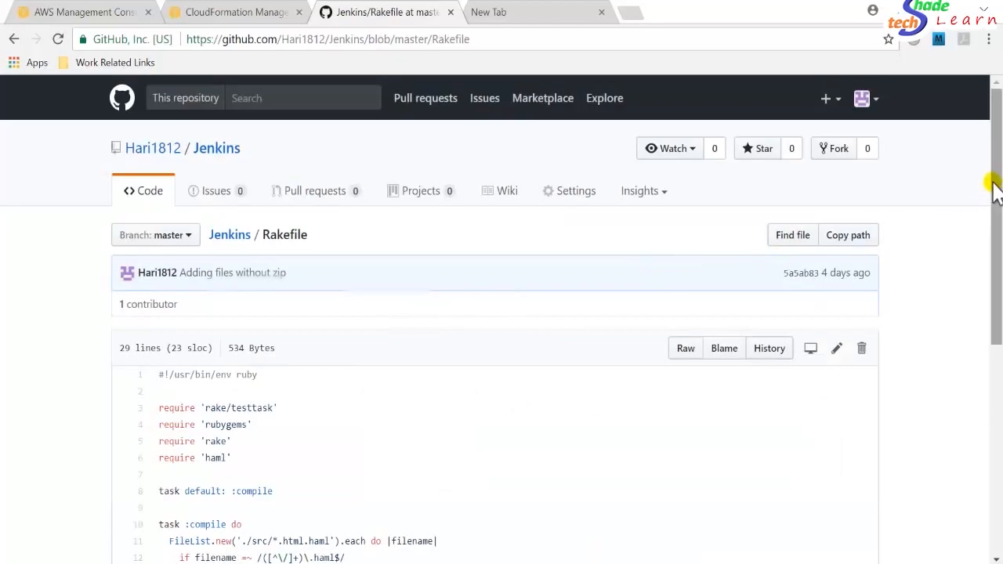
drag(994, 188, 999, 336)
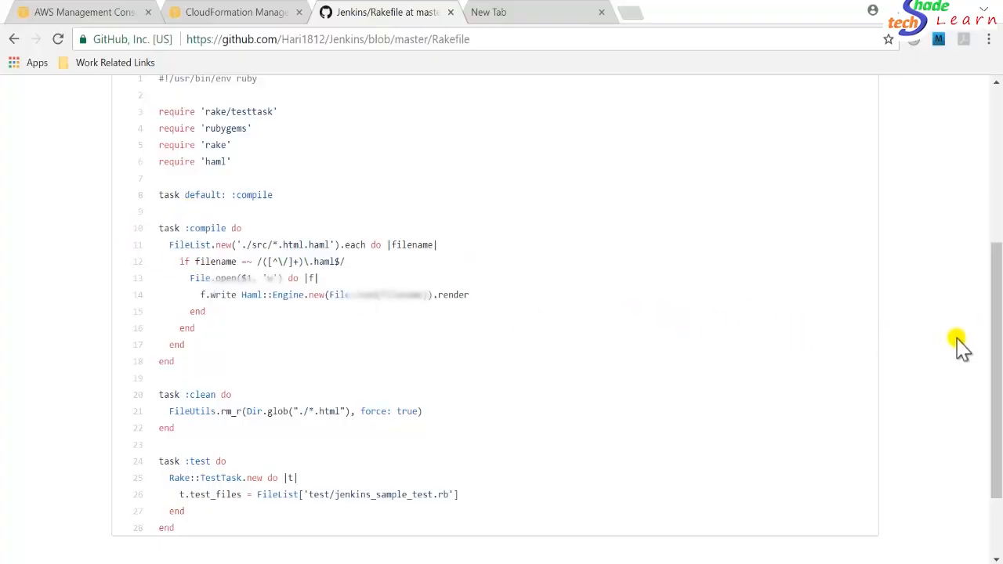
drag(995, 335, 989, 211)
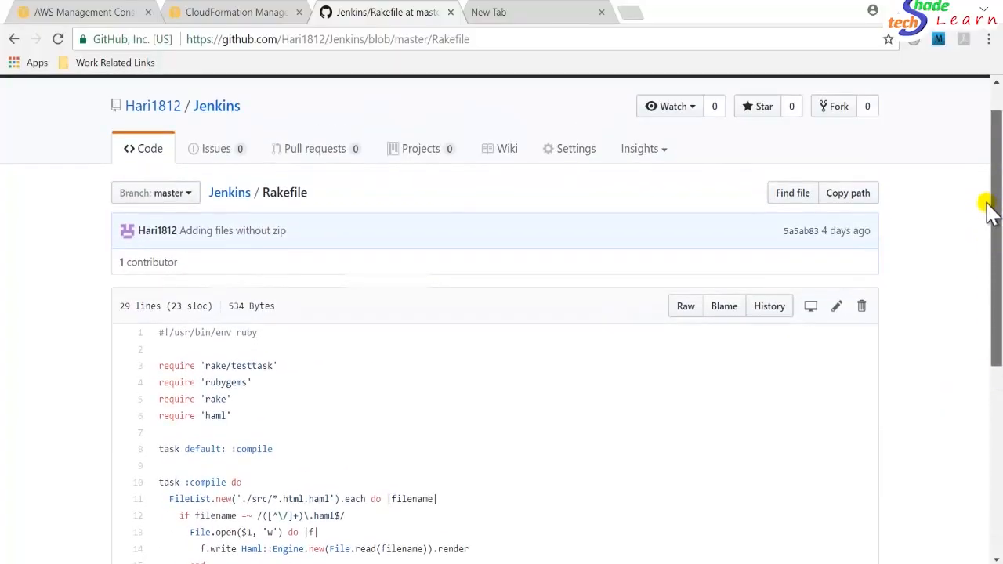
Browse the scripts folder, then open and review the index.html.haml file in the src folder.
click(229, 194)
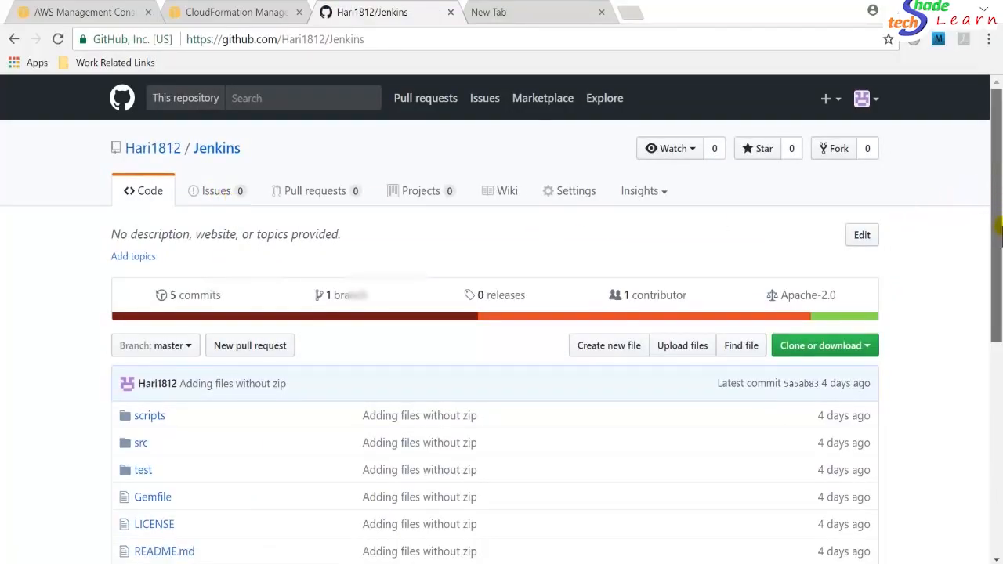
drag(997, 188, 999, 263)
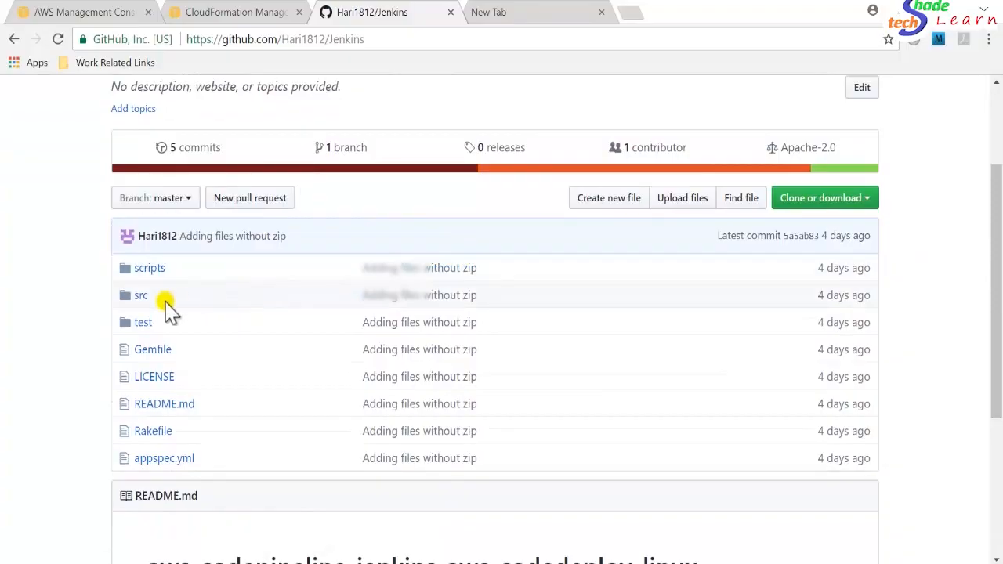
click(146, 270)
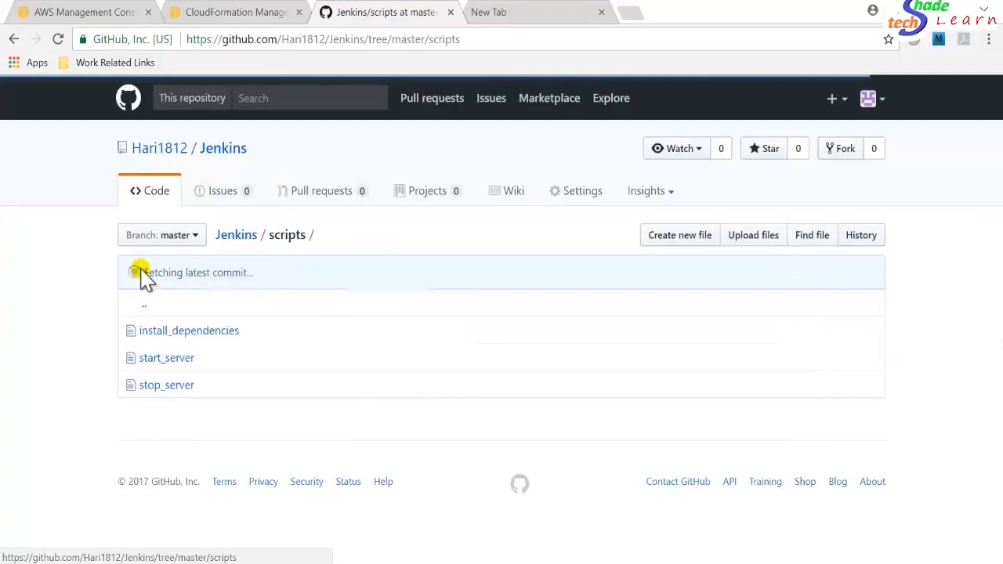
click(229, 236)
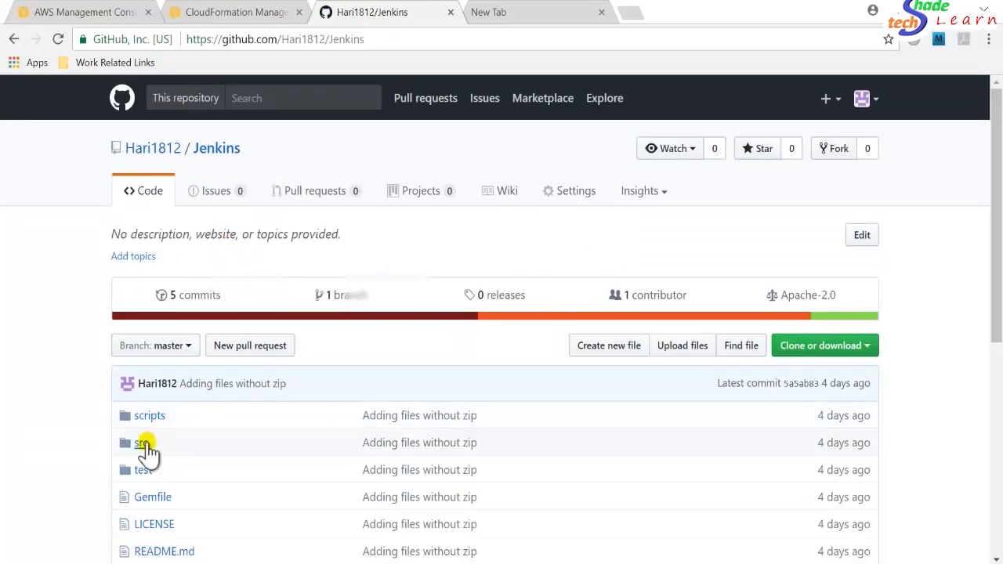
click(143, 445)
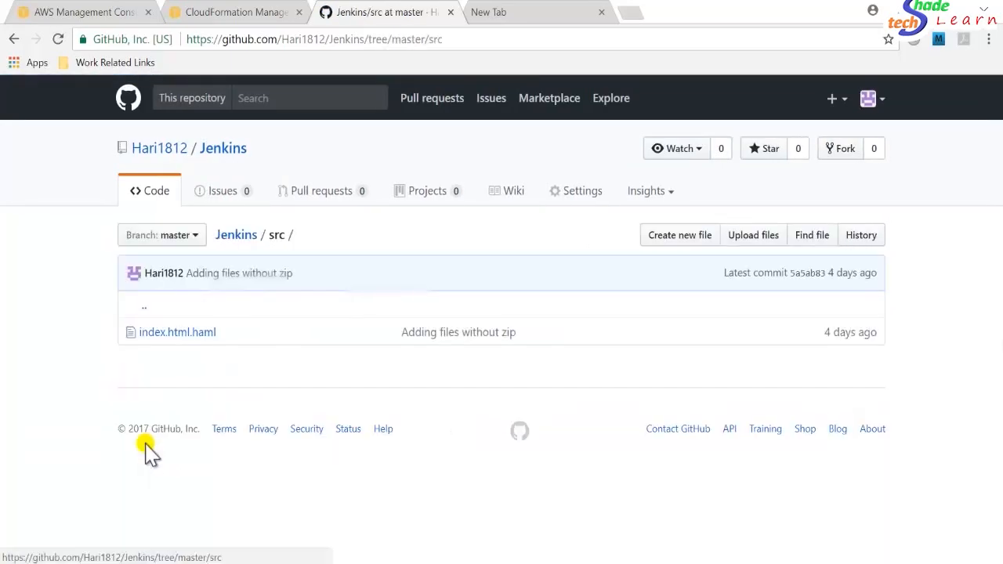
click(182, 345)
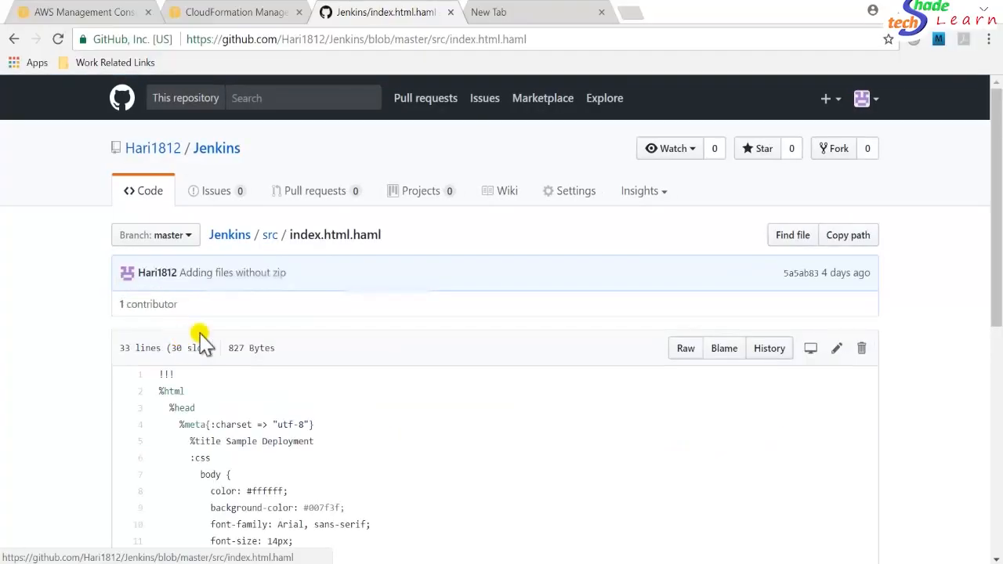
drag(997, 266, 1000, 459)
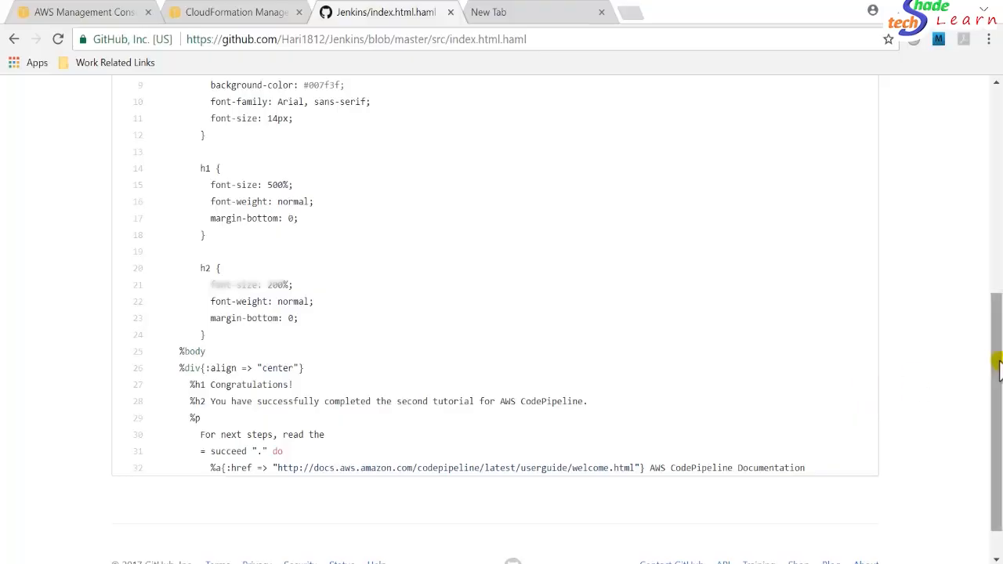
drag(997, 364, 992, 162)
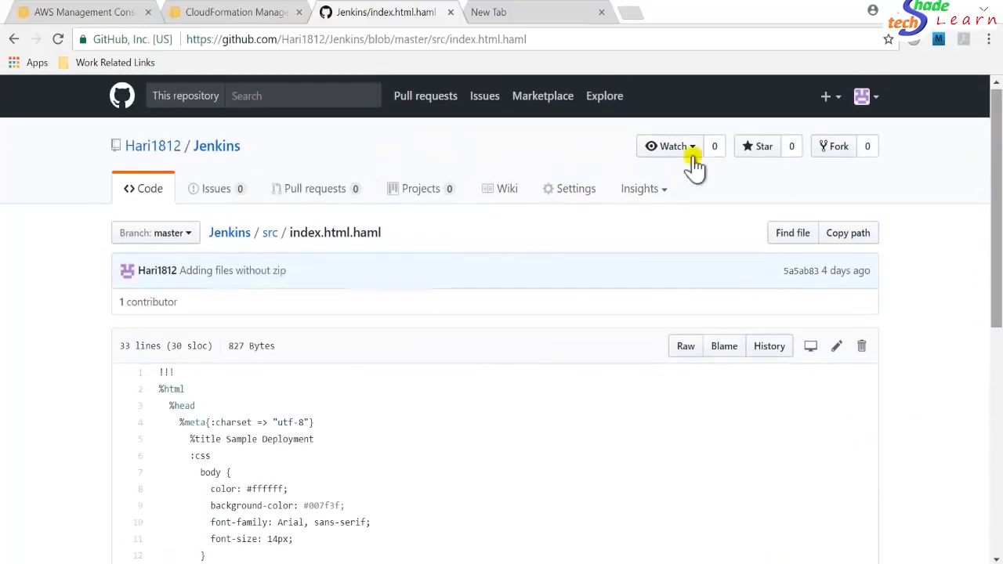
Go back to the repository root, switch to the CloudFormation console and start creating a new stack.
click(270, 234)
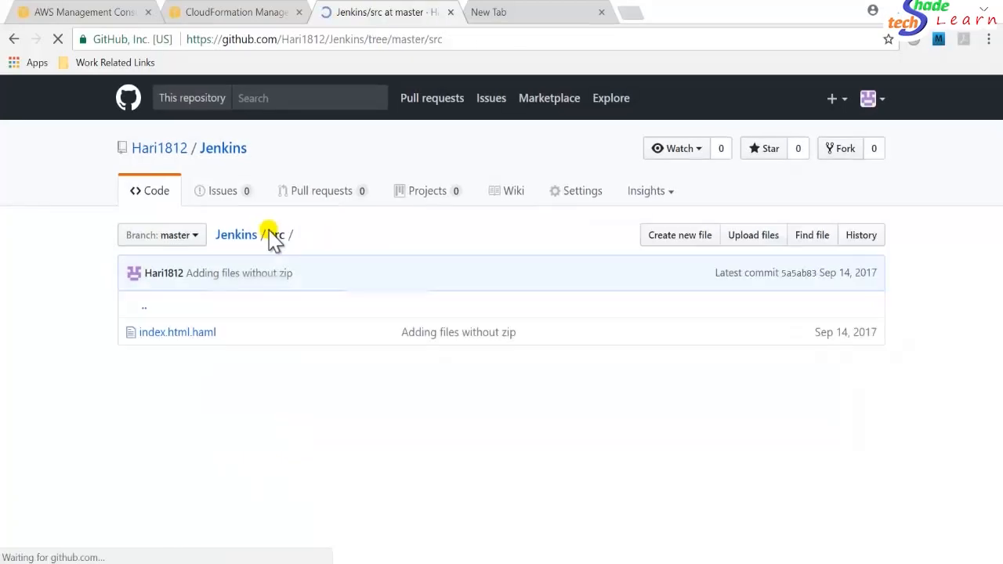
click(232, 237)
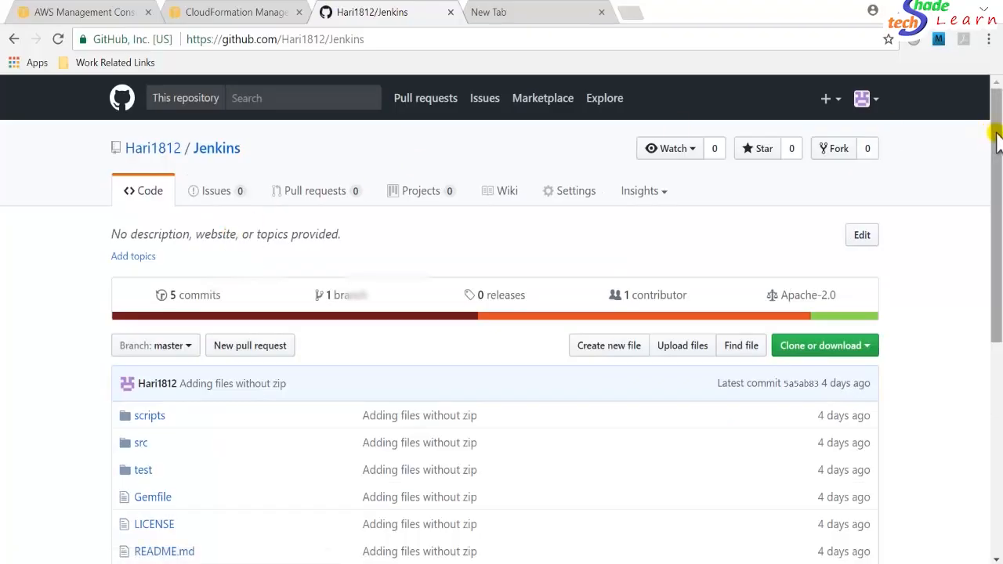
mouse_move(997, 134)
mouse_down()
mouse_move(999, 240)
mouse_move(999, 118)
mouse_up()
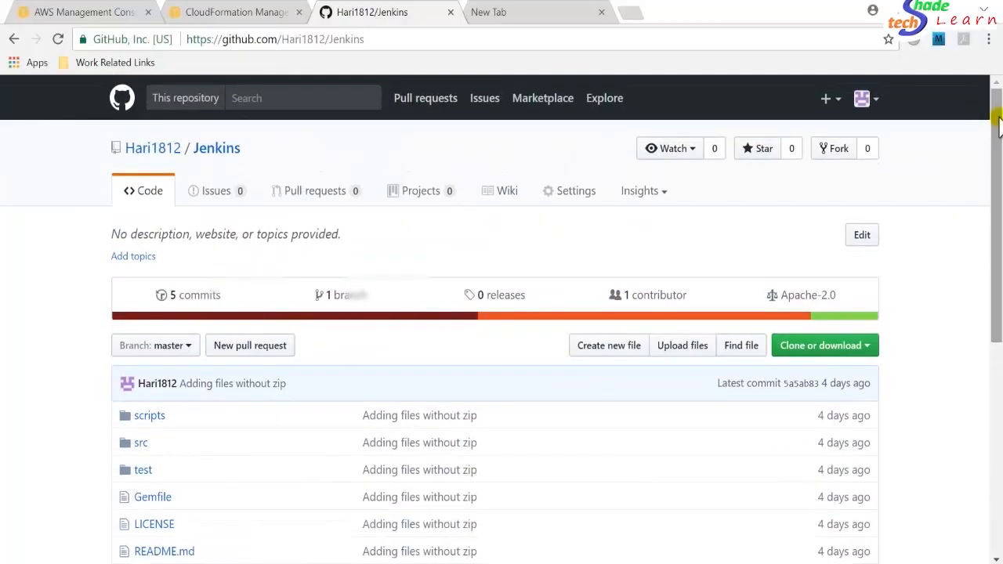
key(ctrl+shift+Tab)
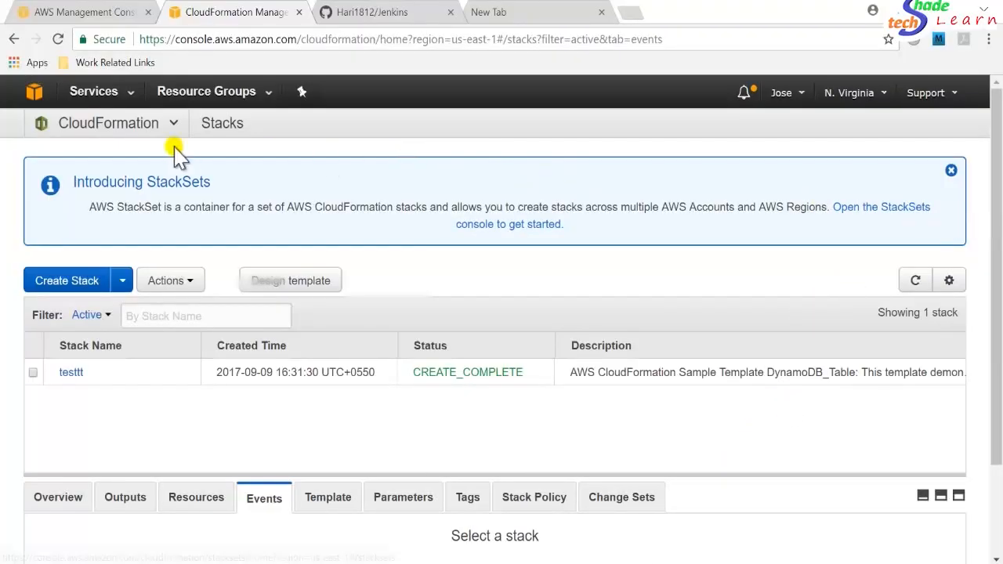
click(105, 137)
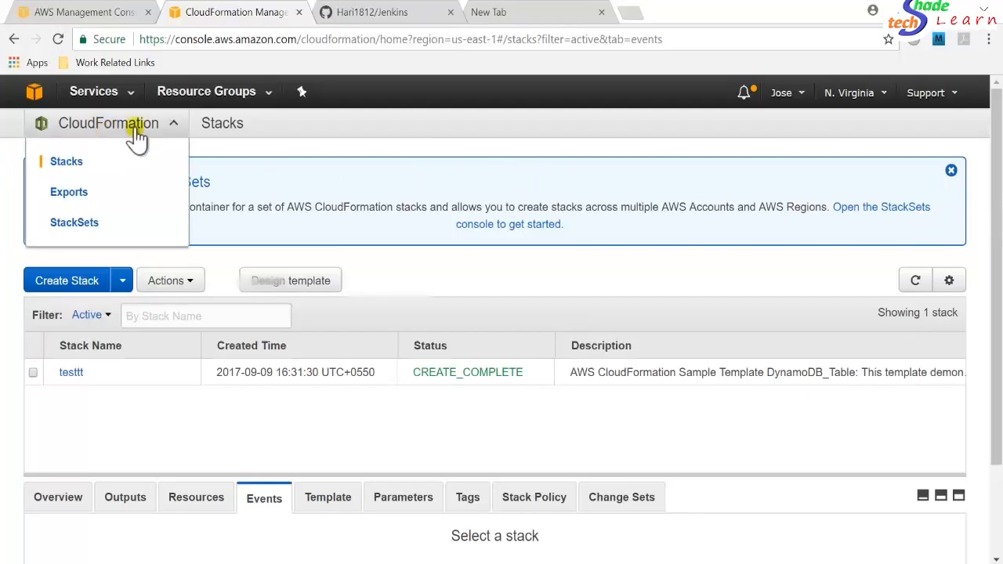
click(329, 137)
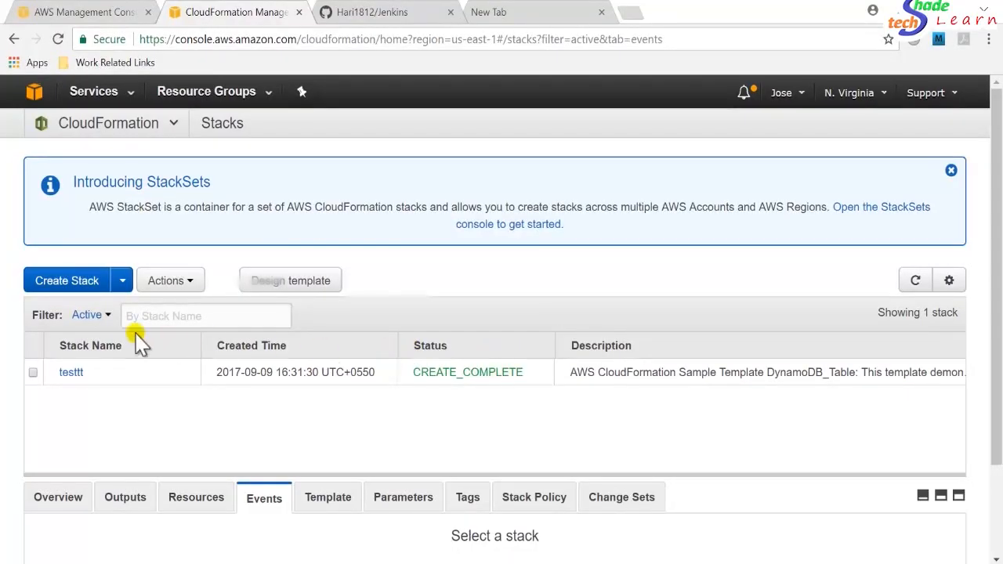
click(66, 282)
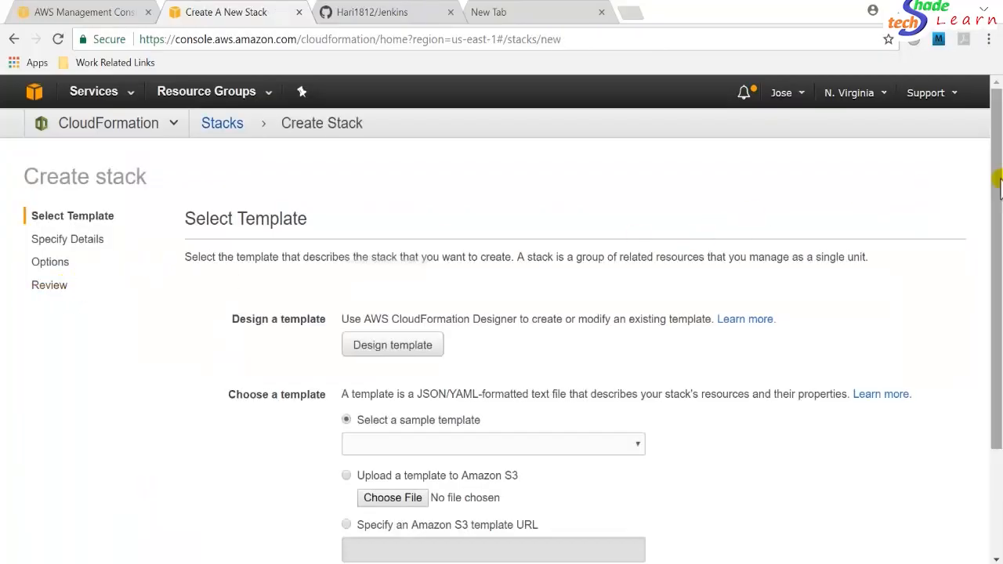
Choose to upload a template and select jenkins-server.template from C:\TestScripts\jenkins-aws-ec2-master.
drag(997, 185, 996, 289)
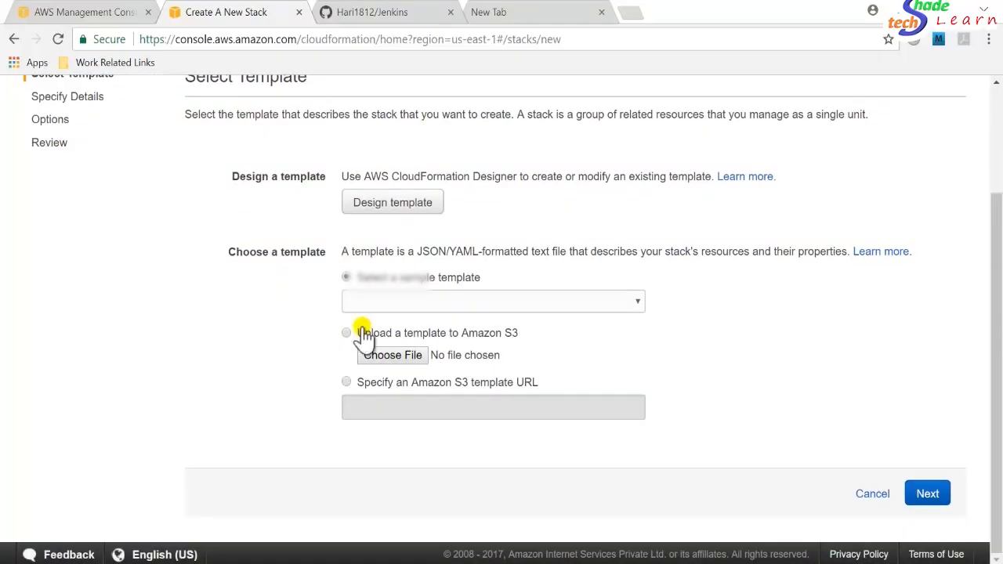
click(346, 333)
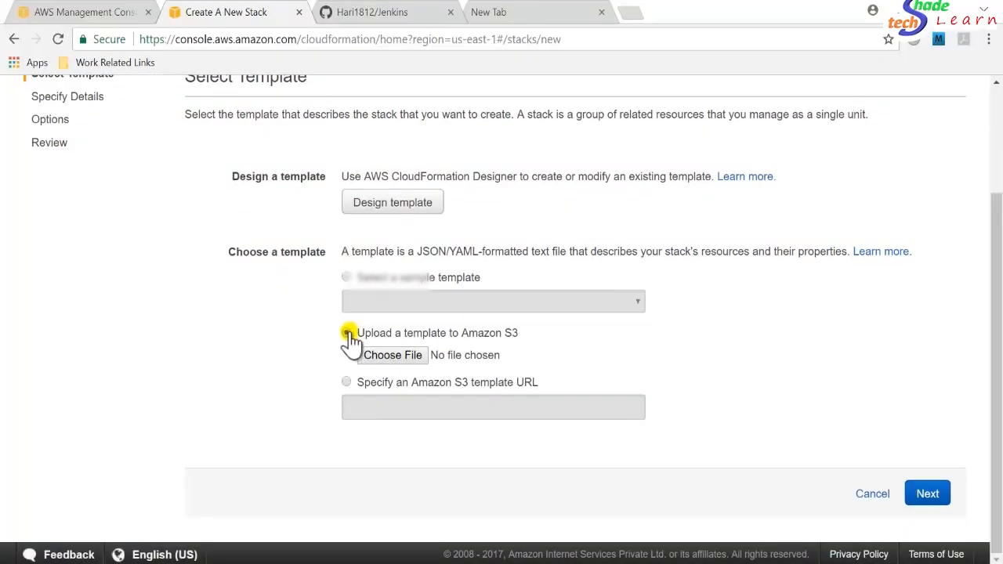
click(394, 357)
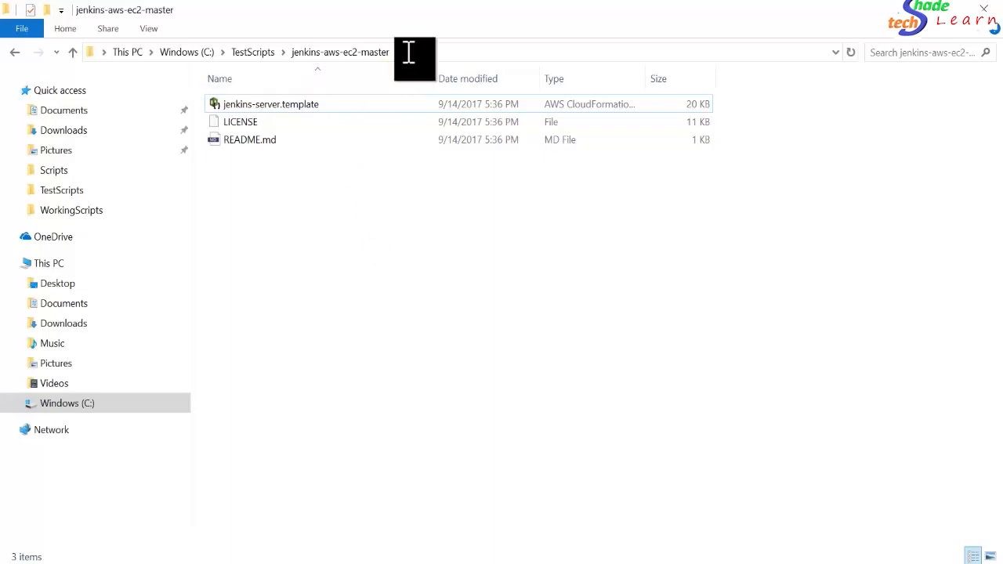
click(408, 53)
key(ctrl+c)
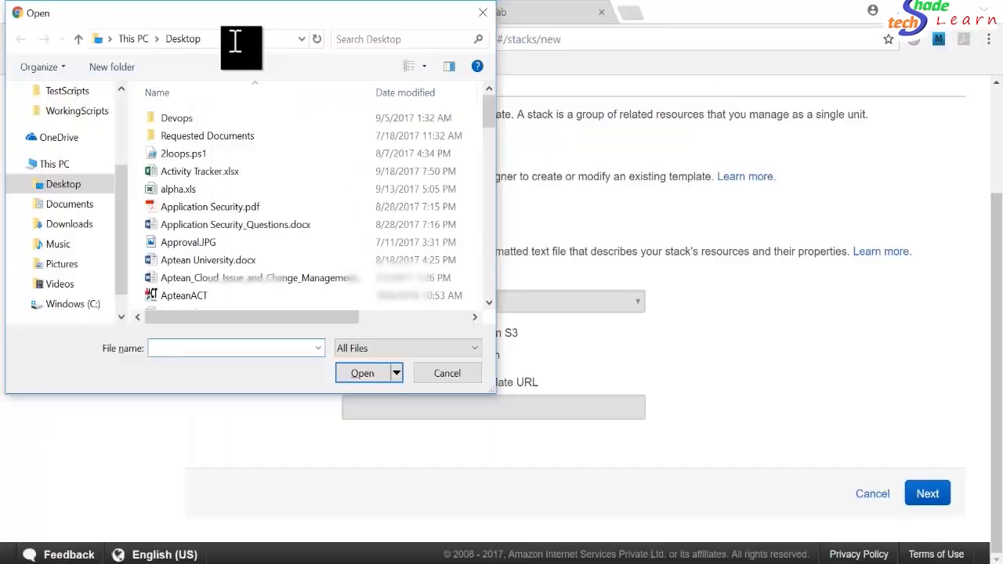
click(235, 39)
key(ctrl+v)
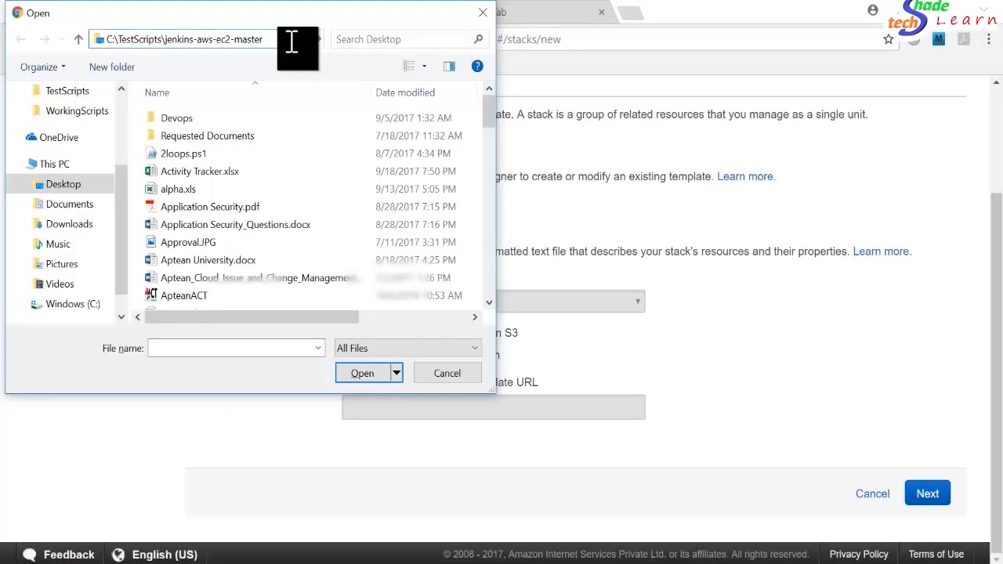
key(Return)
click(235, 126)
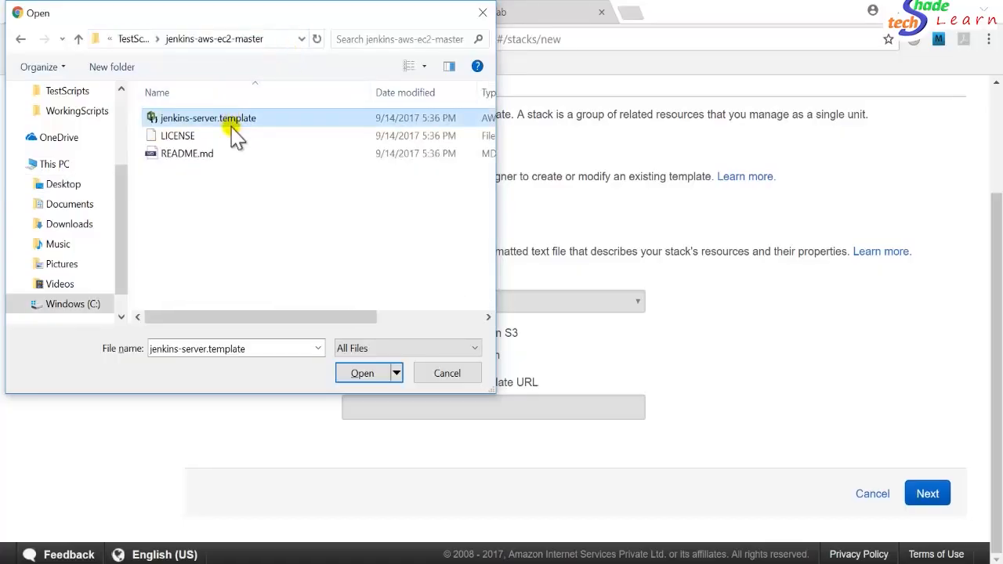
click(365, 376)
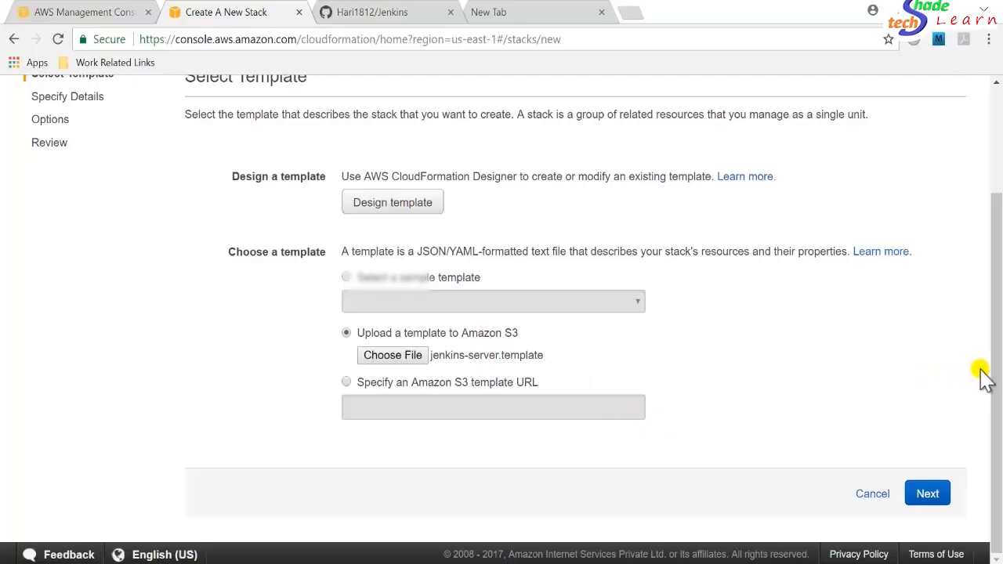
Continue to the stack details and name the stack Jenkins.
click(931, 493)
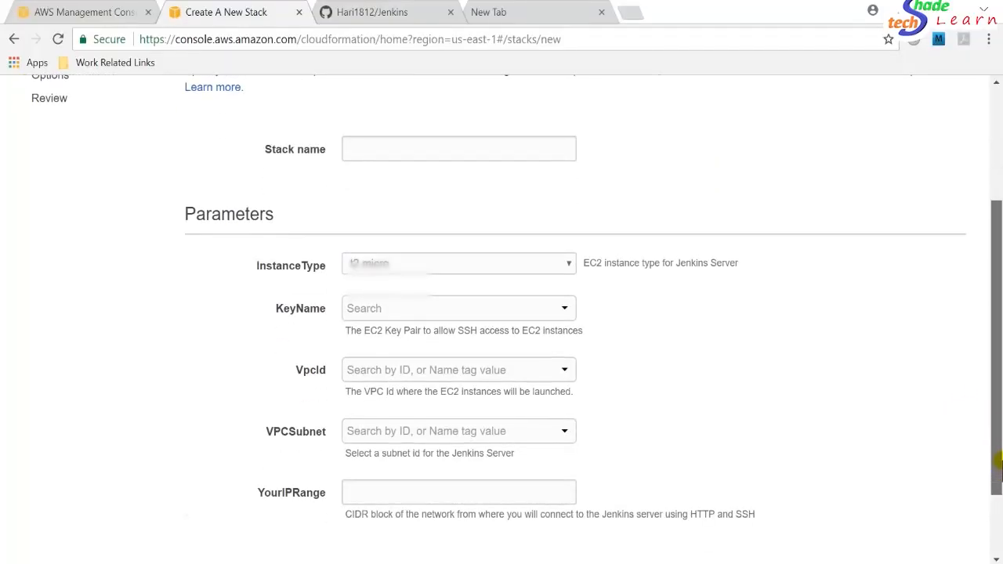
drag(1002, 418, 999, 381)
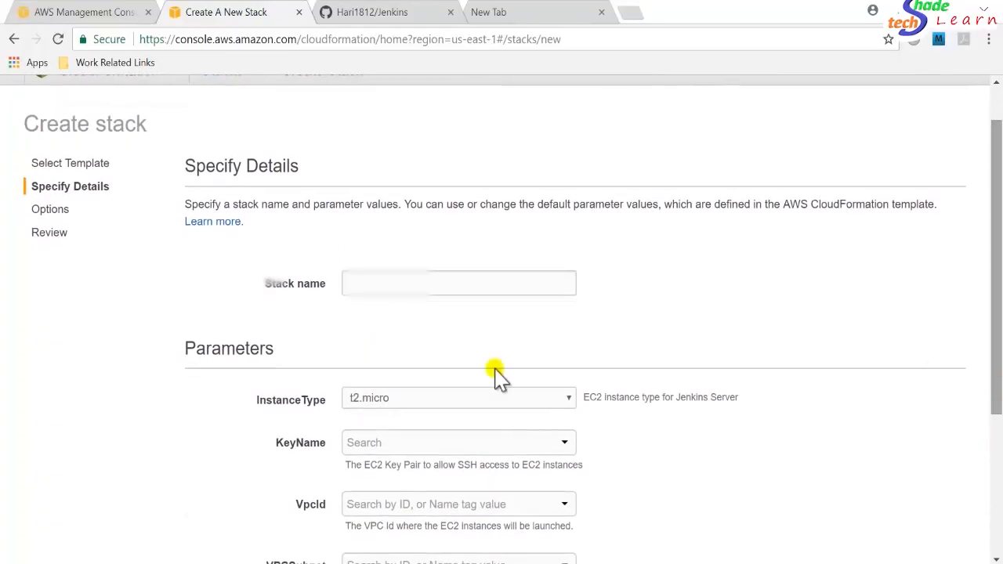
click(356, 288)
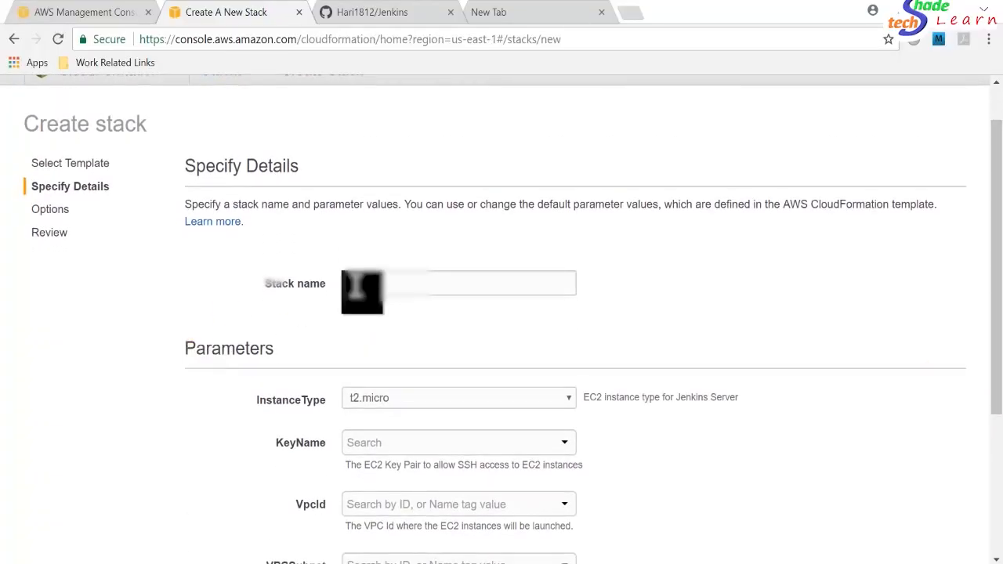
click(357, 289)
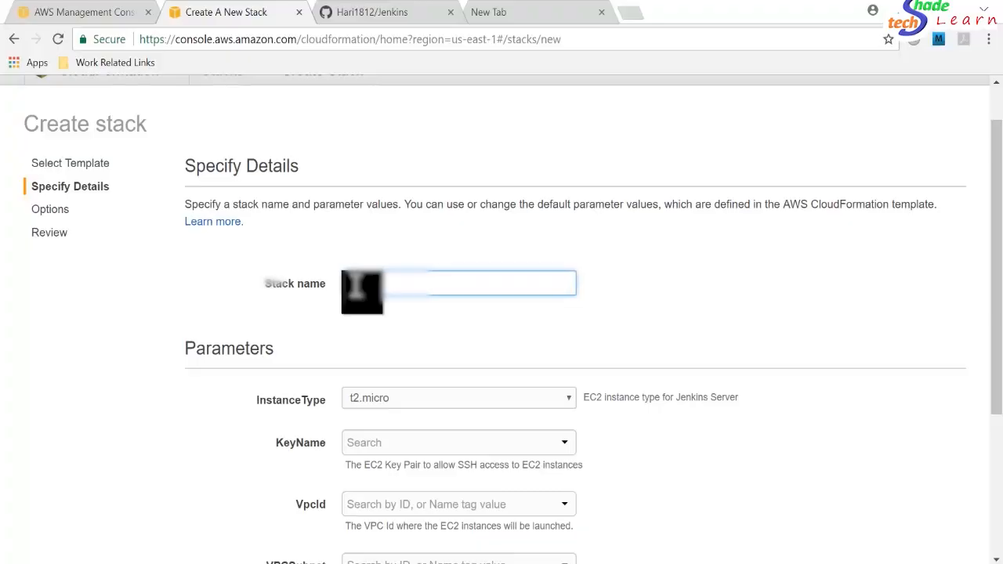
text(Jenkins)
Choose the Codedeploy key pair for the KeyName parameter.
scroll(1001, 360, down, 3)
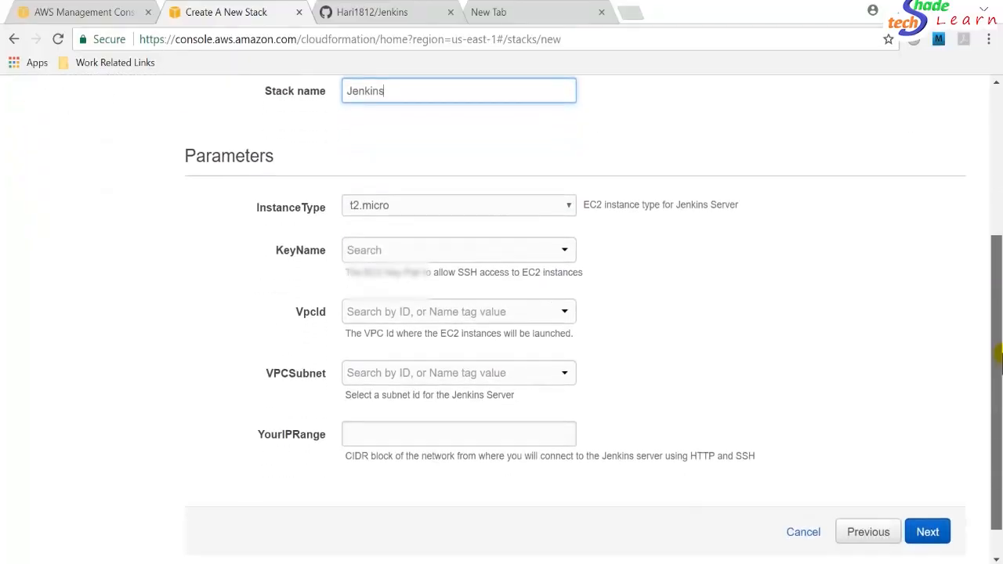
drag(1001, 361, 999, 373)
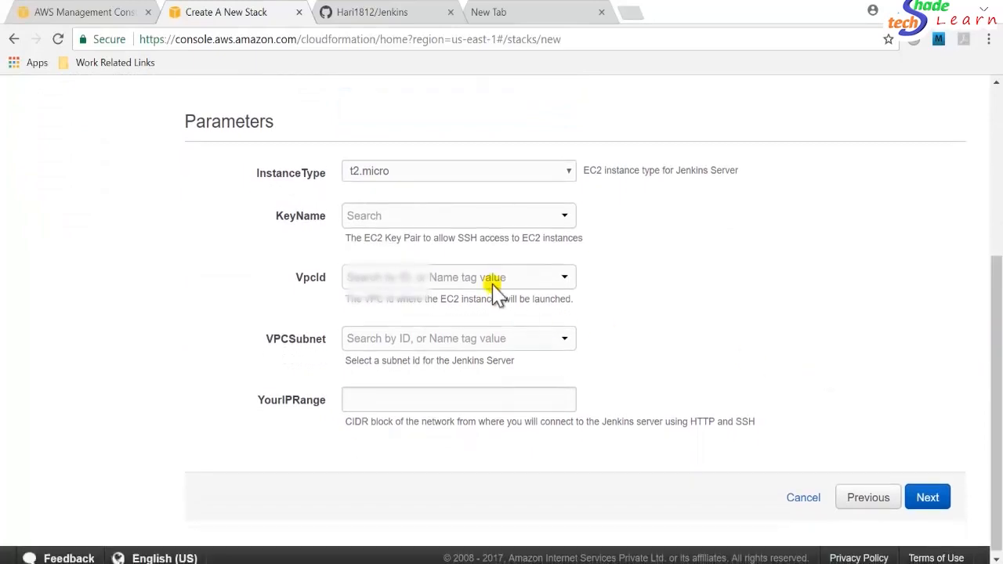
click(534, 220)
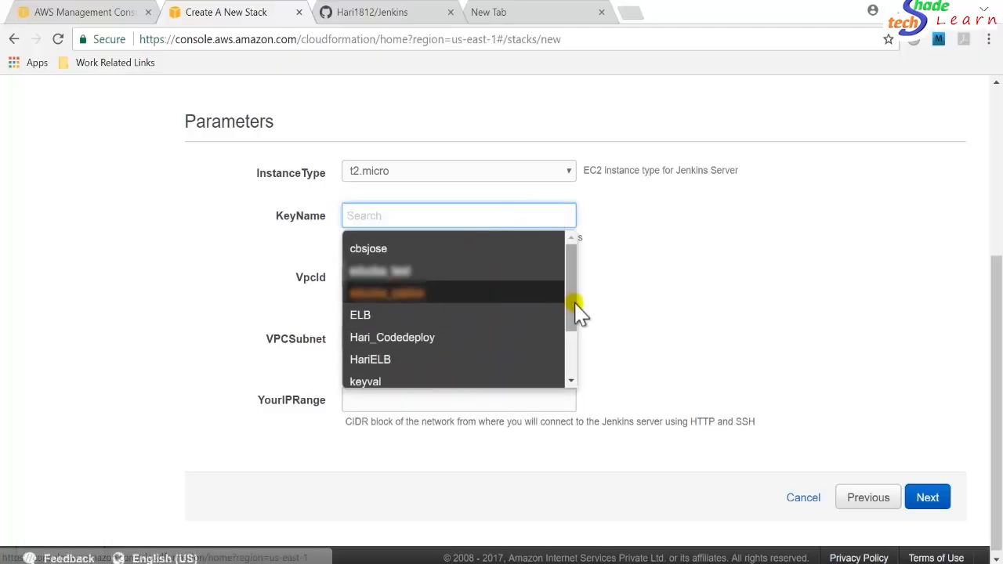
mouse_move(578, 314)
mouse_down()
mouse_move(580, 361)
mouse_move(573, 313)
mouse_up()
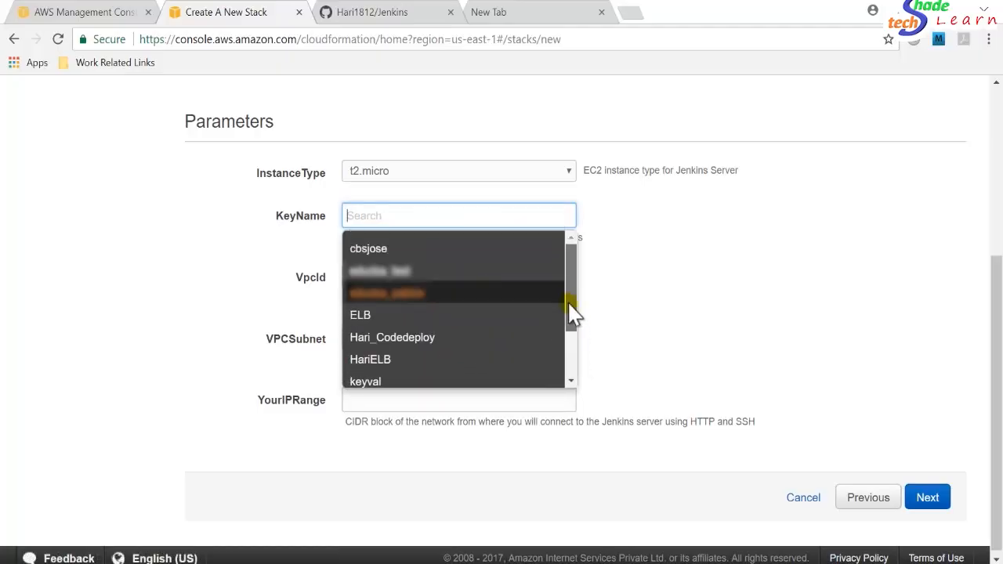
click(421, 337)
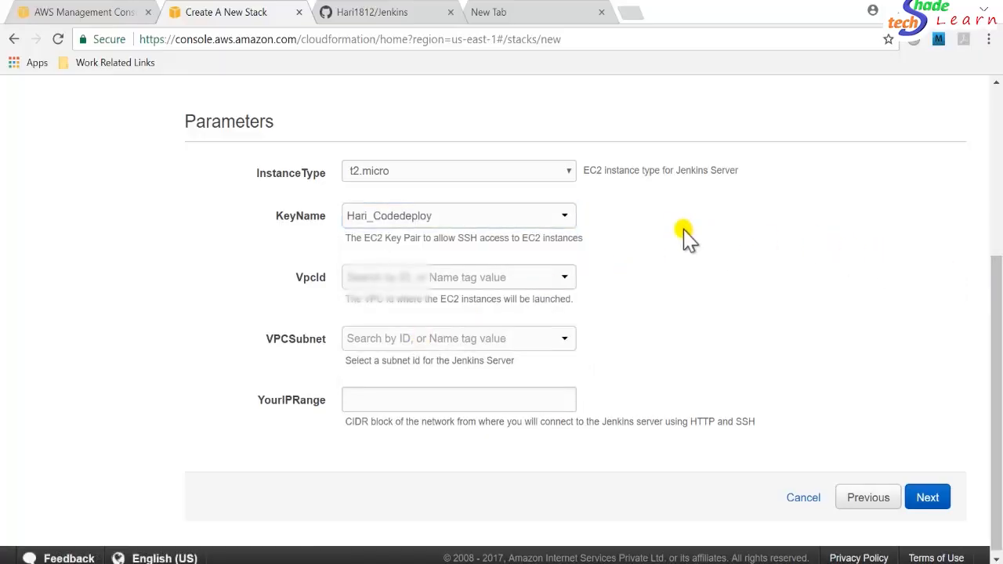
Set VpcId to vpc-2ef01248 (172.31.0.0/16) and VPCSubnet to subnet-107d3875 (172.31.64.0/20).
click(409, 276)
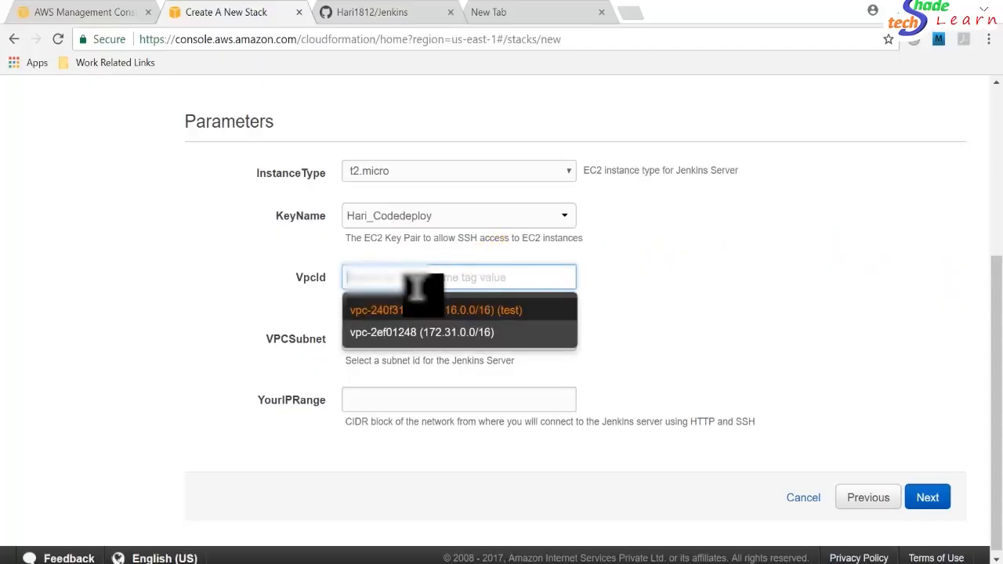
click(424, 332)
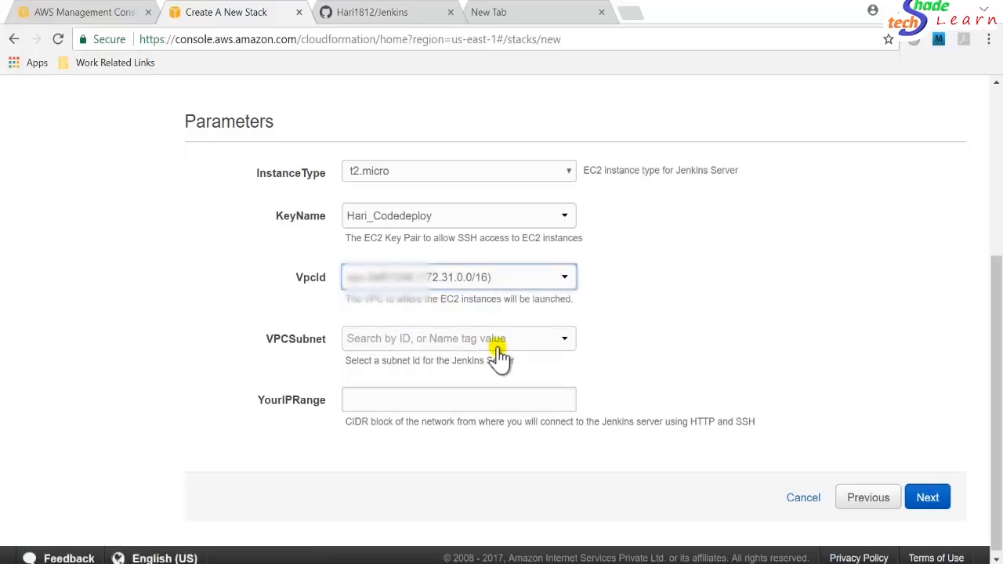
click(497, 342)
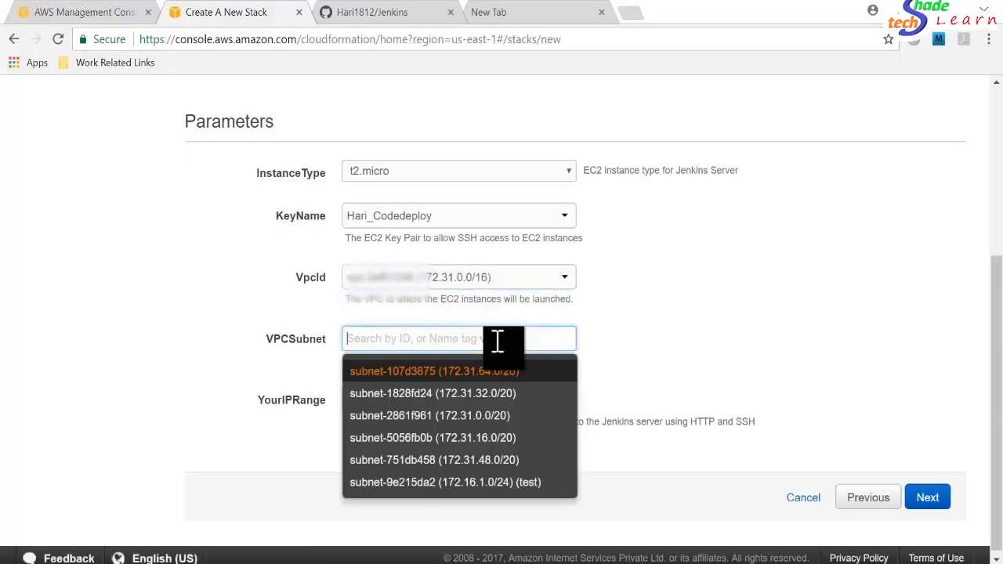
click(415, 371)
Enter 0.0.0.0/0 as YourIPRange and continue to the stack options.
click(414, 404)
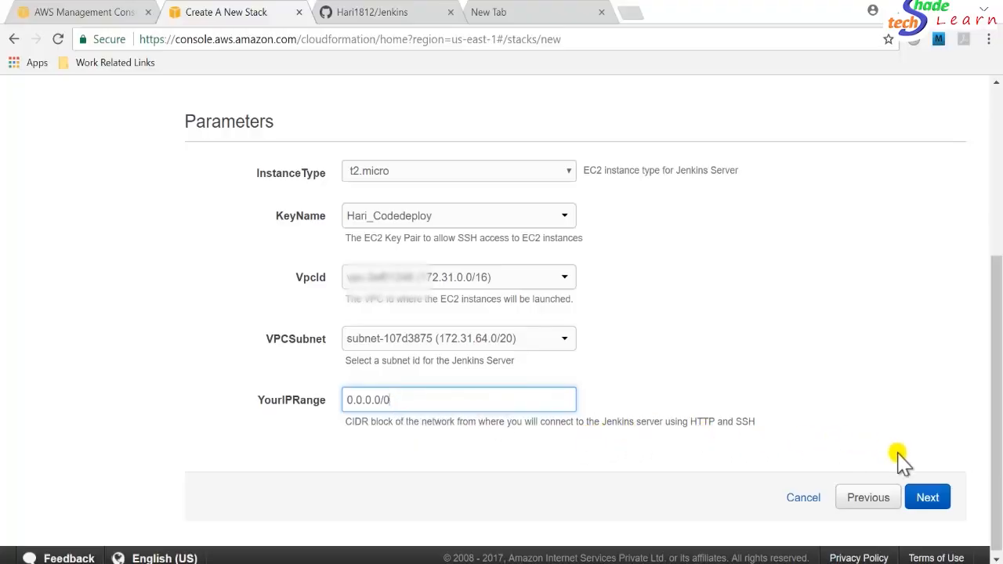
click(930, 497)
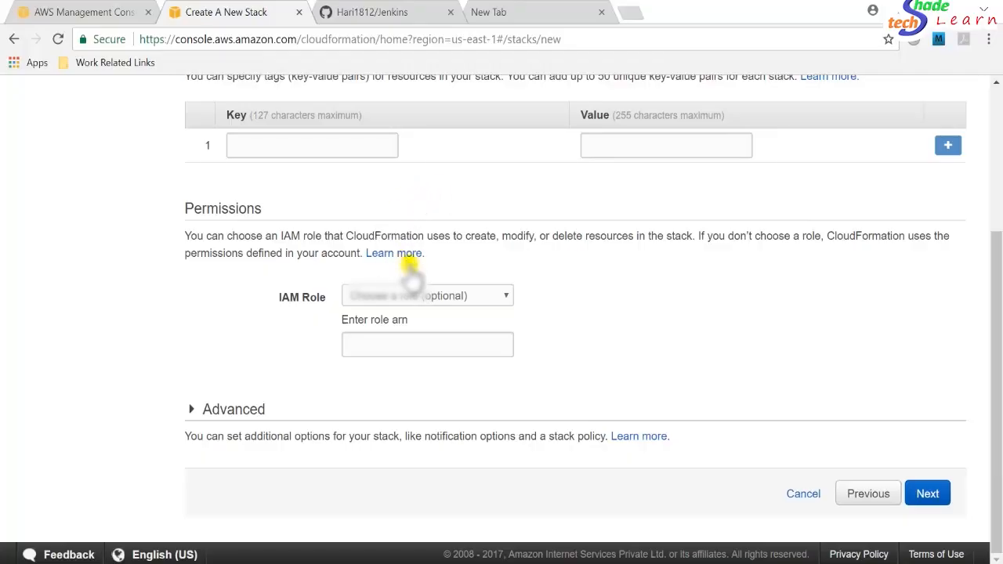
Leave the IAM role unset and continue past the options page to the review.
click(437, 300)
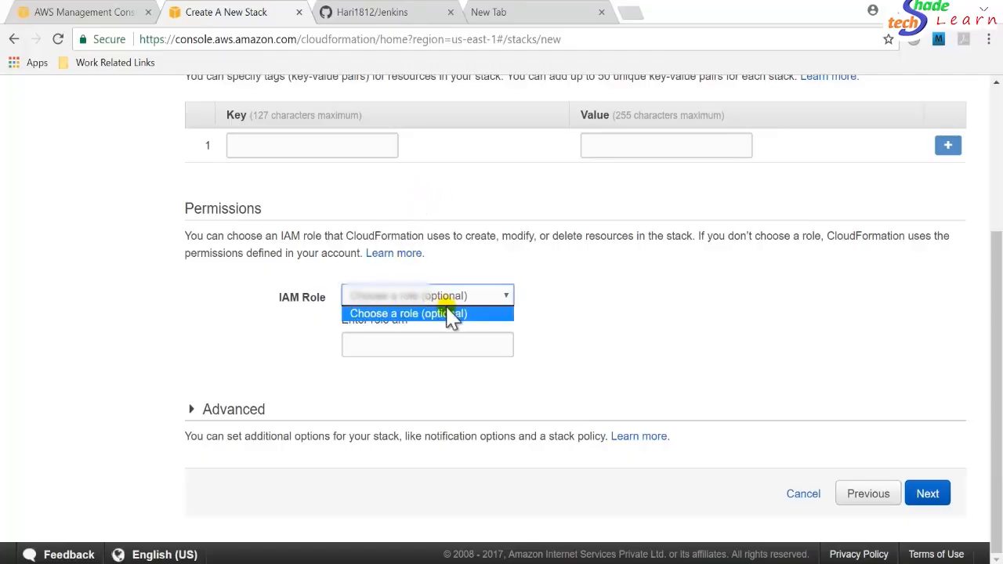
click(549, 330)
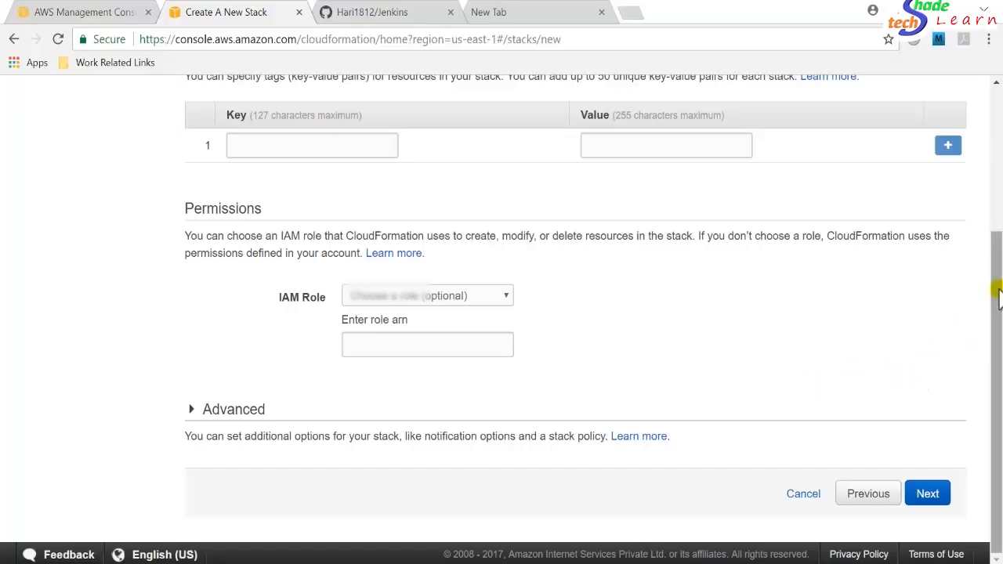
drag(997, 293, 994, 396)
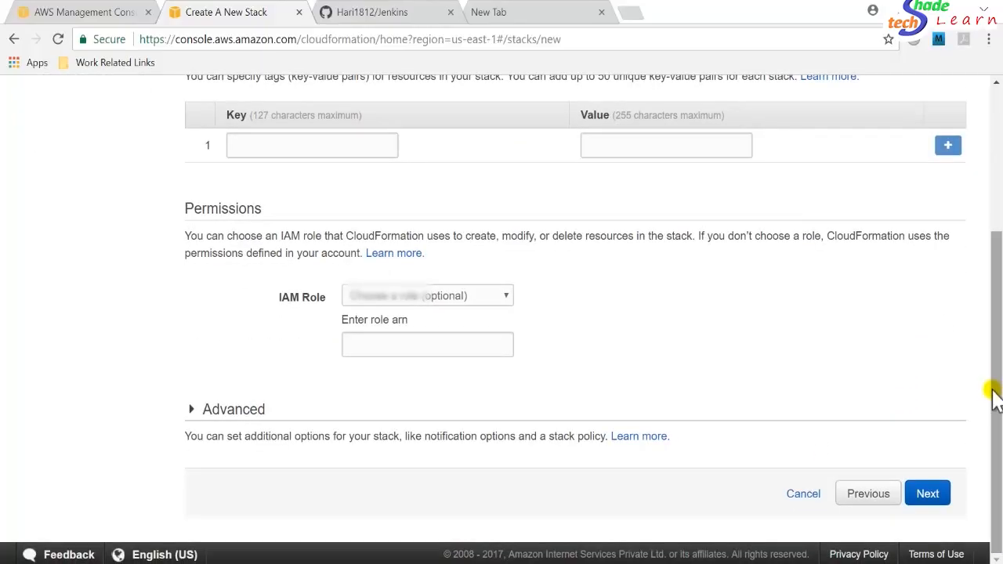
click(928, 495)
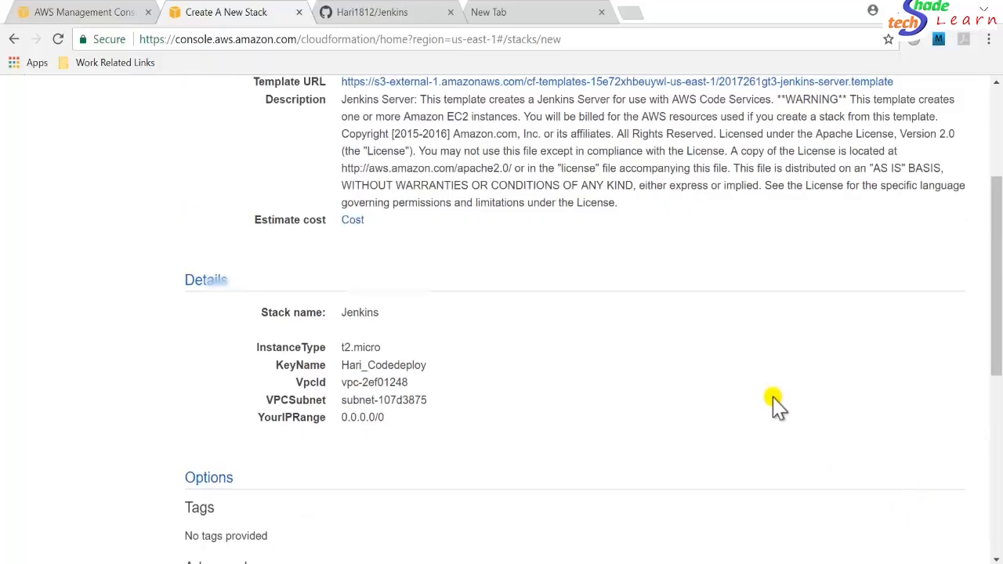
Acknowledge that CloudFormation might create IAM resources.
drag(999, 284, 999, 470)
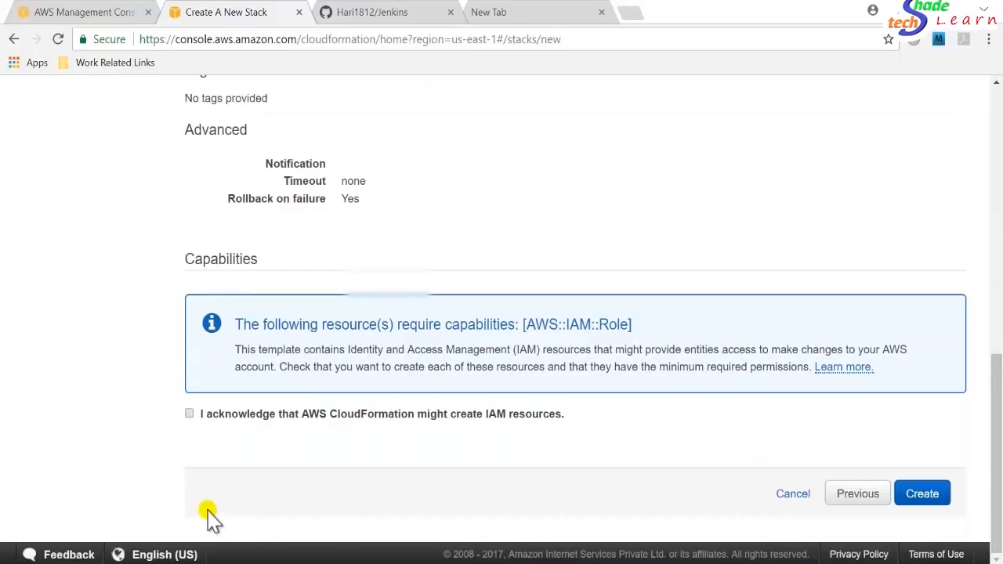
click(189, 414)
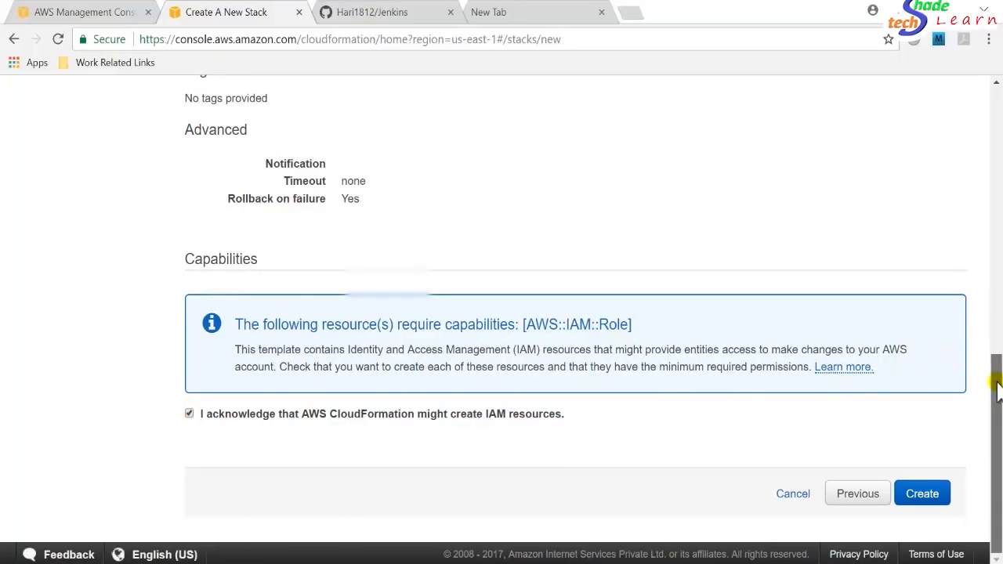
Open the stack's cost estimate in a new tab and review the monthly calculator's EC2 instance entry.
drag(993, 381, 996, 108)
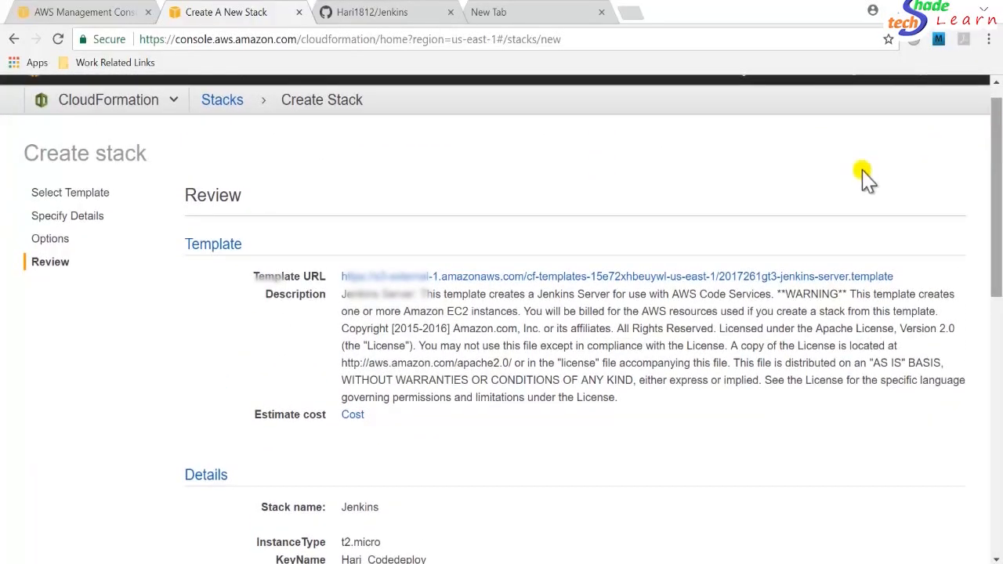
right_click(358, 417)
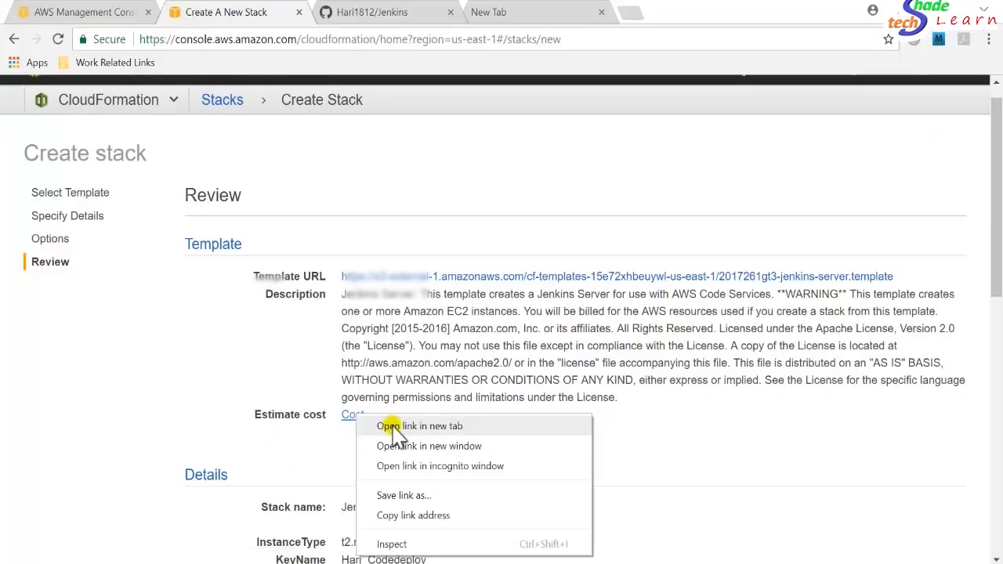
click(388, 424)
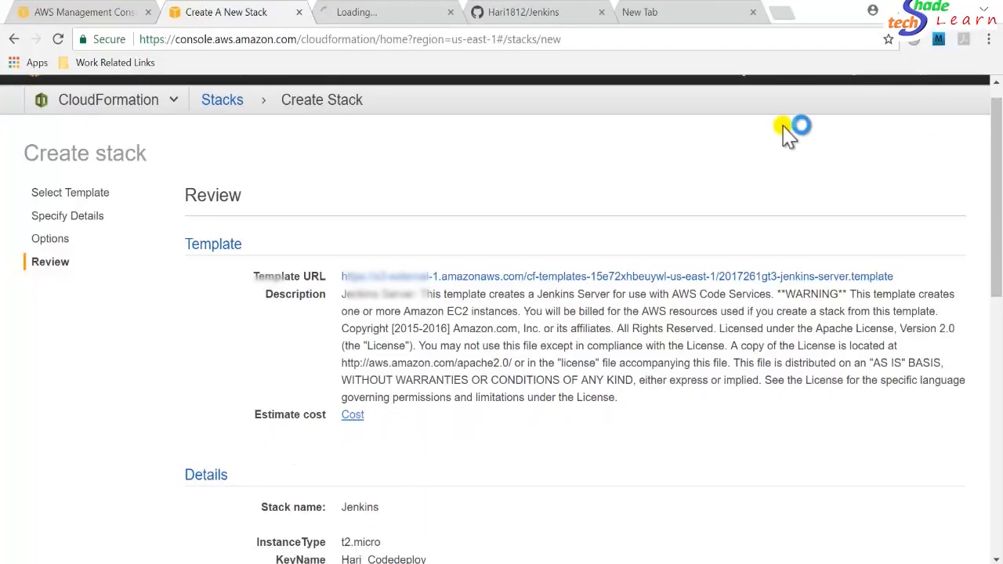
click(384, 14)
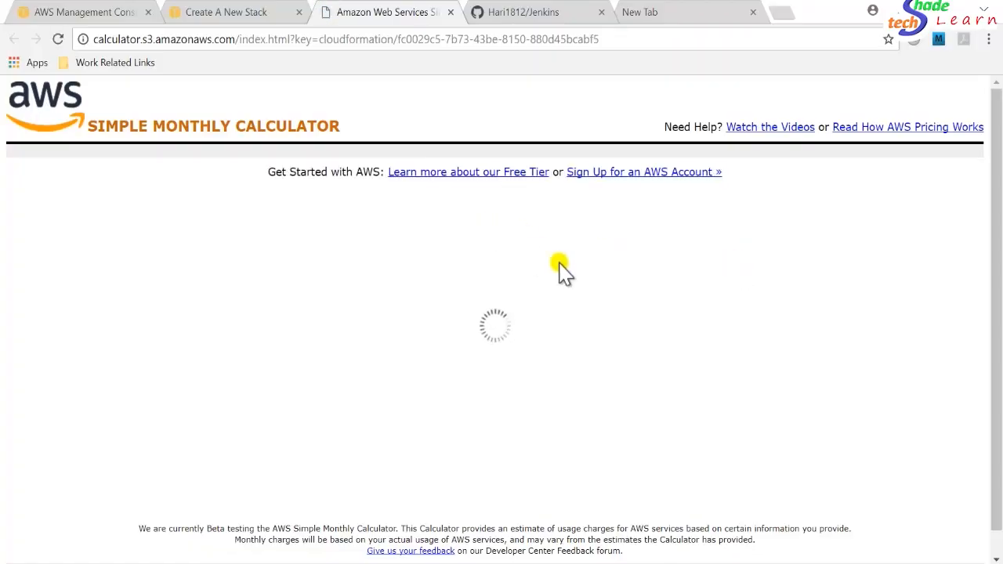
scroll(1000, 235, down, 1)
scroll(999, 235, down, 1)
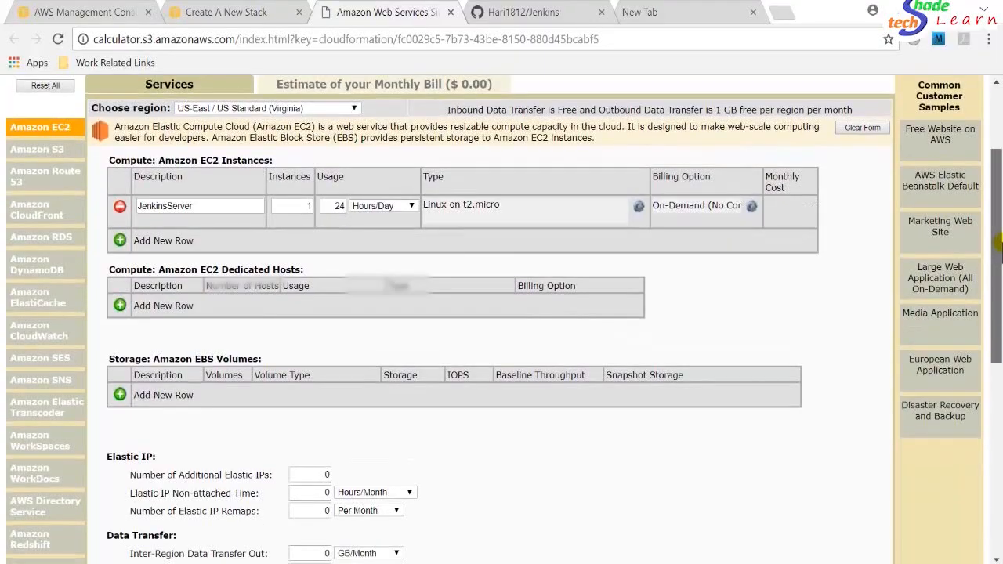
drag(999, 247, 999, 256)
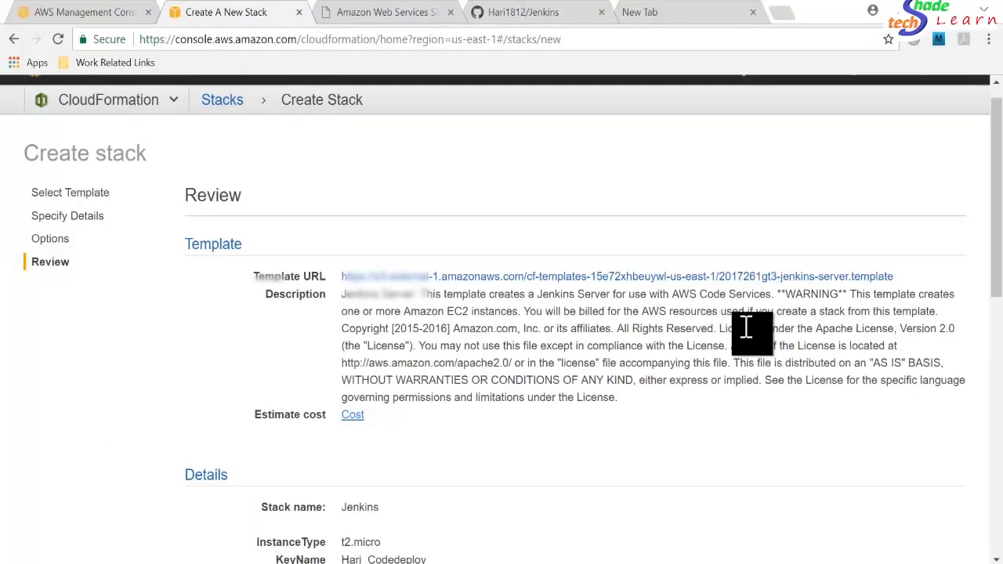
Create the stack and inspect its Resources and Events tabs in the stack list.
drag(998, 259, 998, 523)
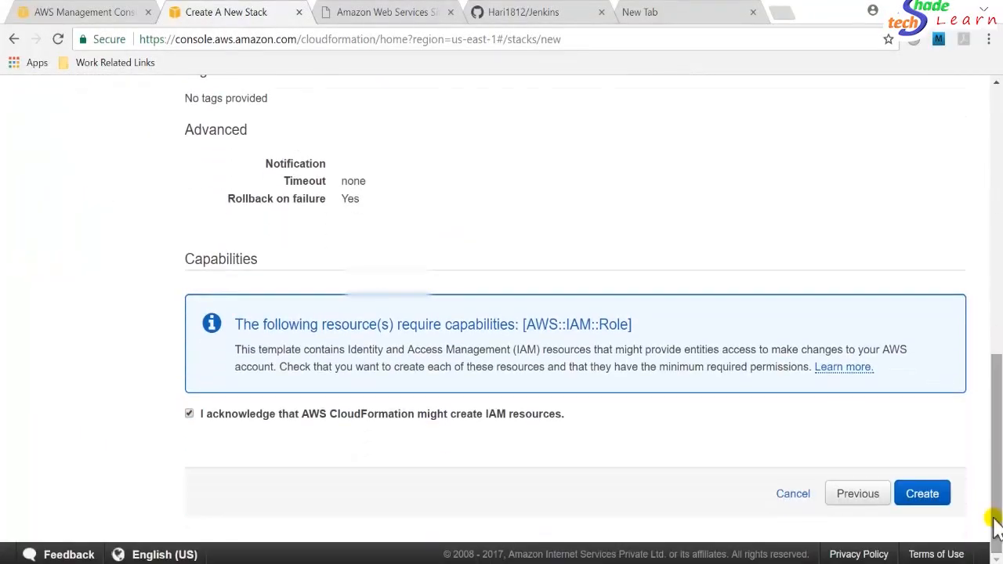
click(923, 495)
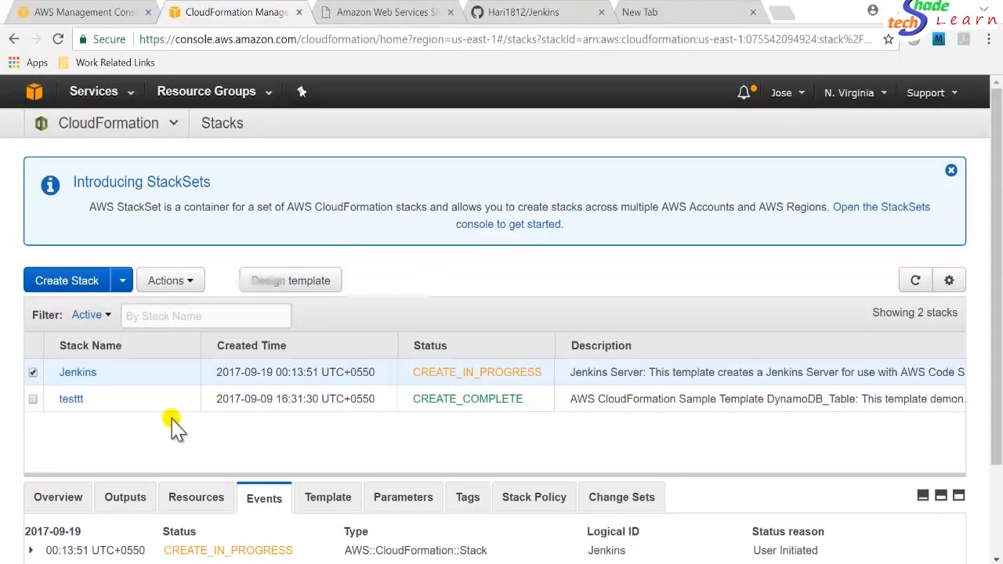
click(31, 373)
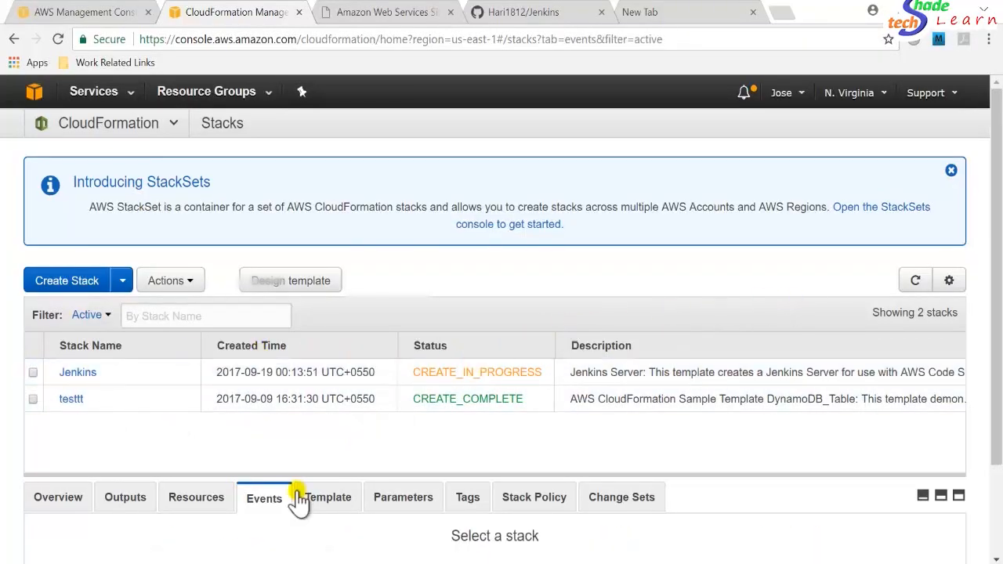
drag(997, 306, 997, 395)
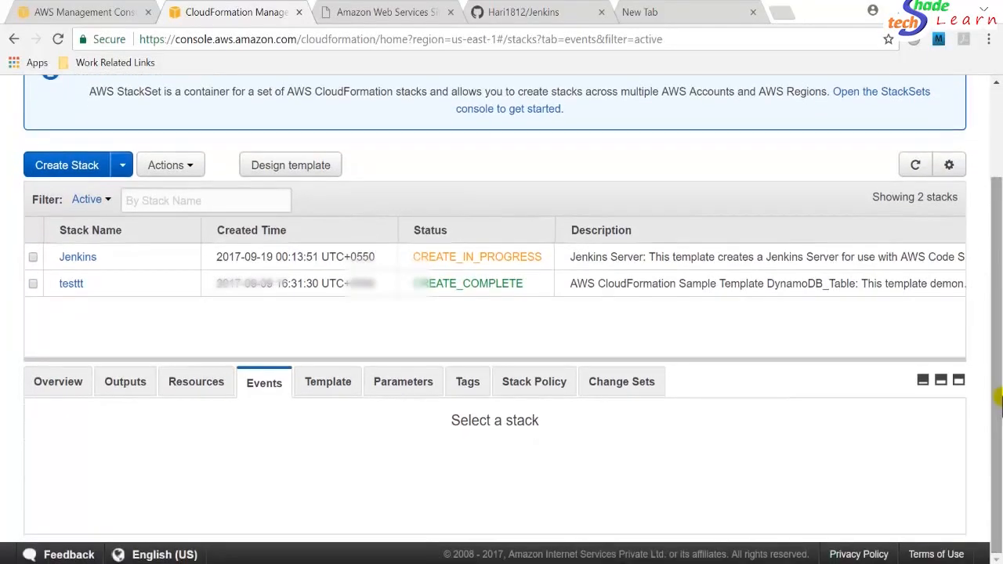
click(195, 385)
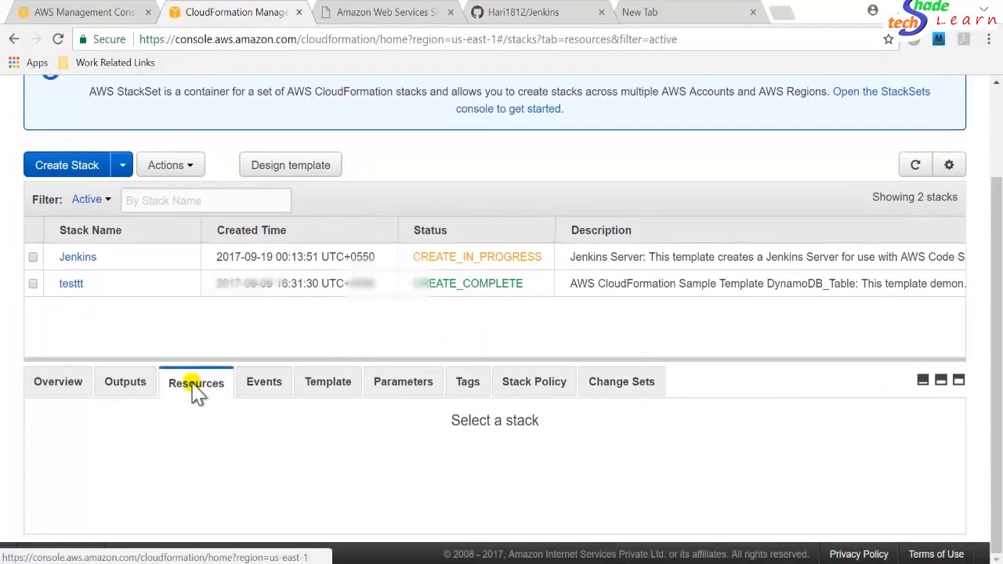
click(269, 387)
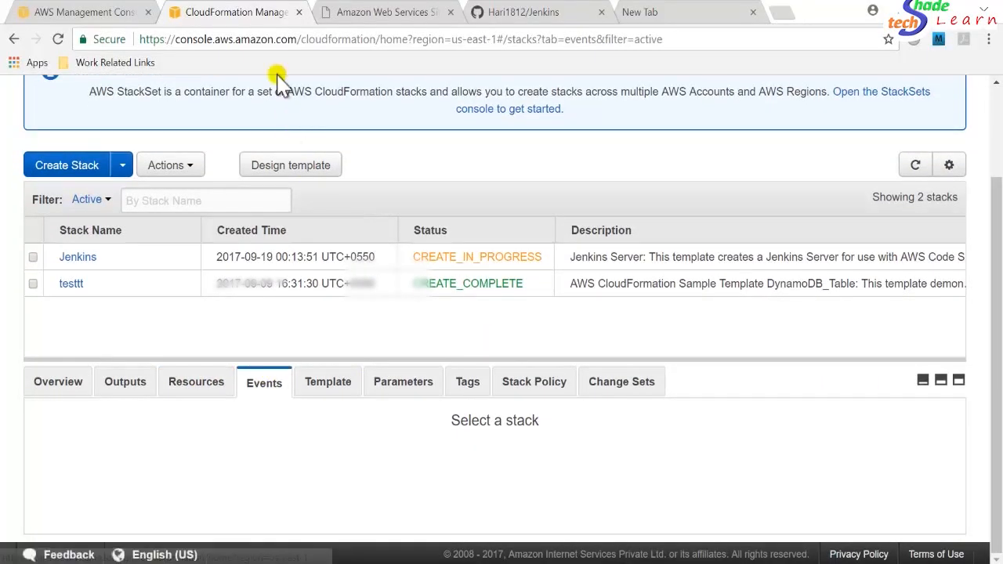
Switch to the management console, open EC2 and view the running instances list.
click(70, 14)
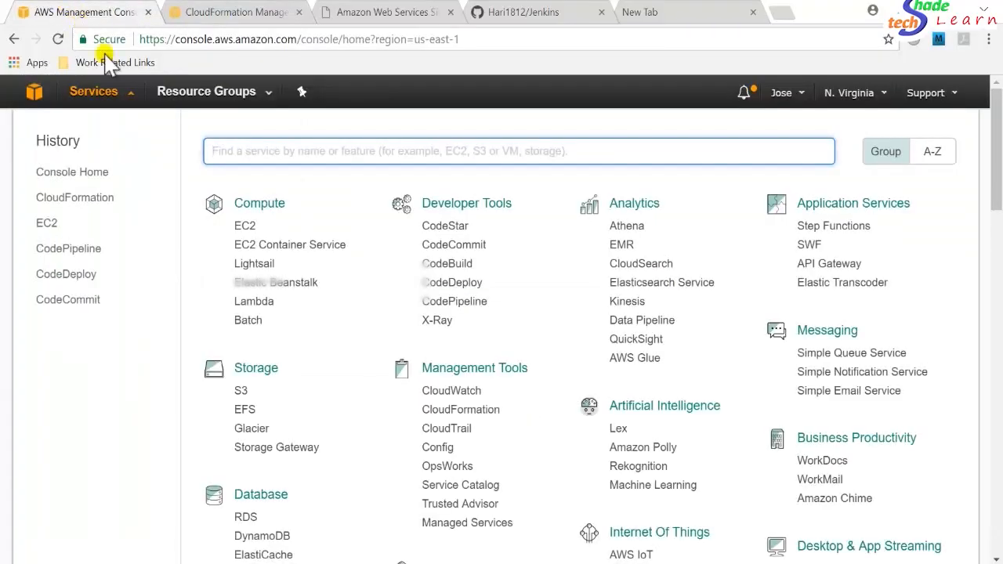
click(245, 227)
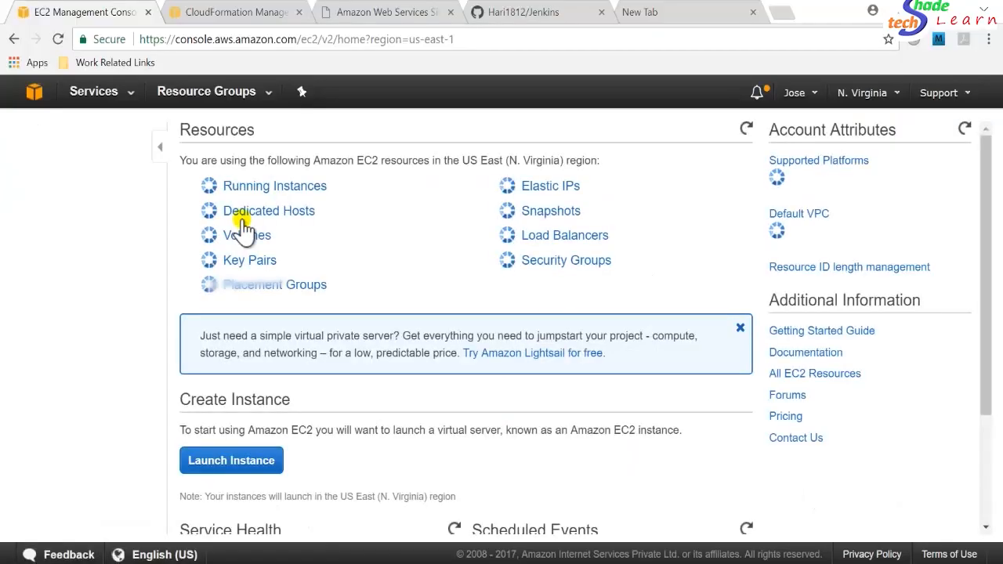
click(259, 187)
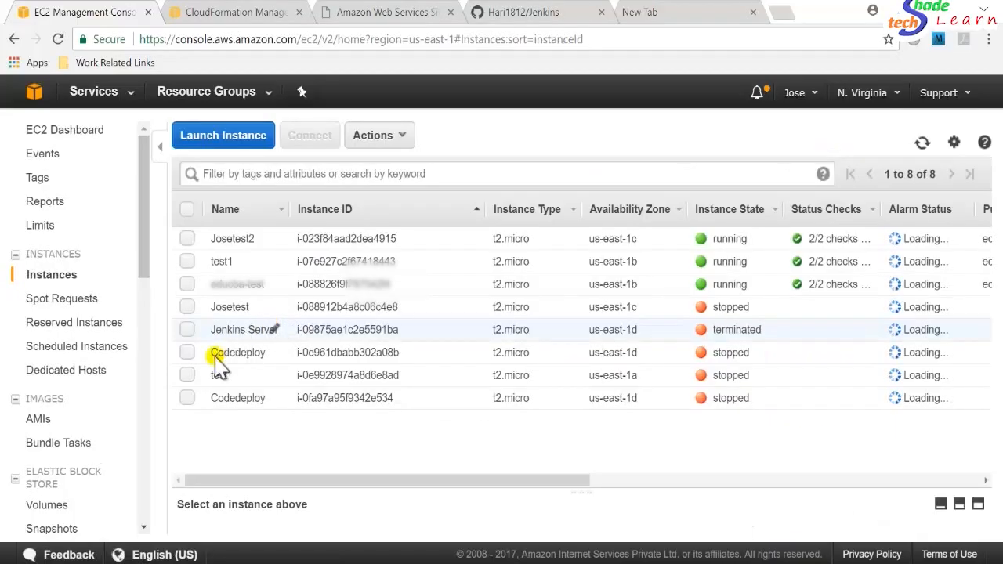
Start both stopped Codedeploy instances and refresh the instance list.
click(186, 352)
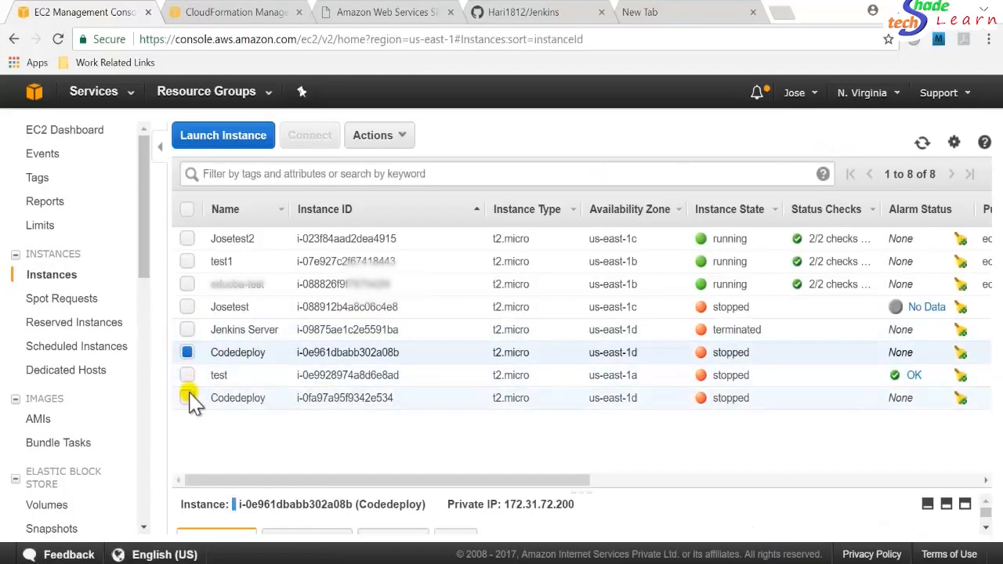
click(188, 397)
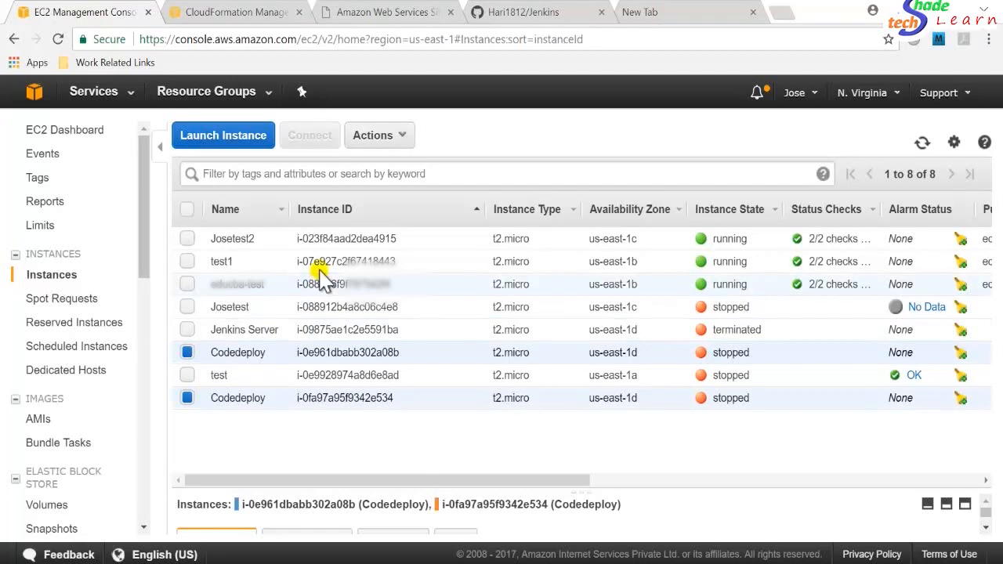
click(389, 136)
mouse_move(460, 229)
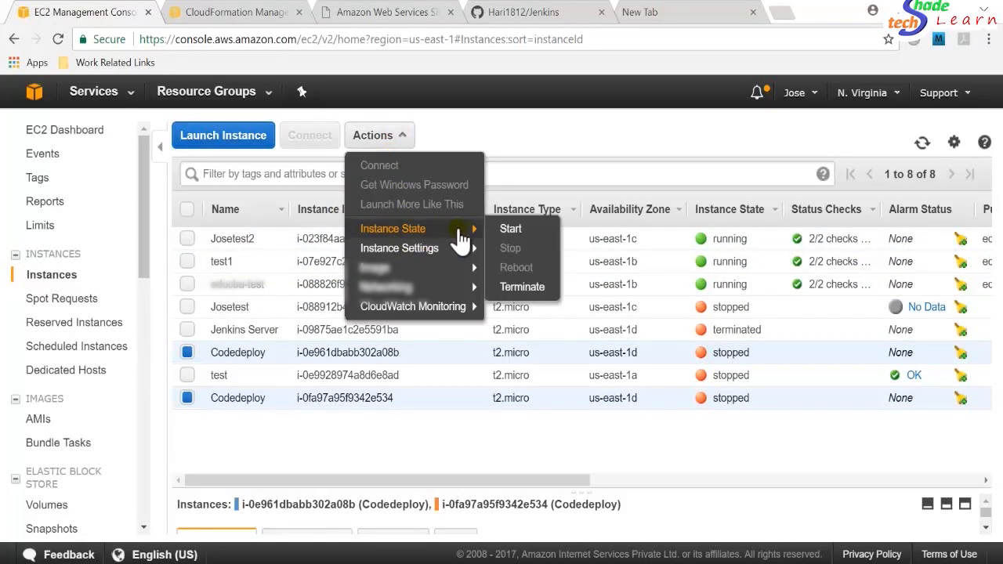
click(519, 235)
click(627, 394)
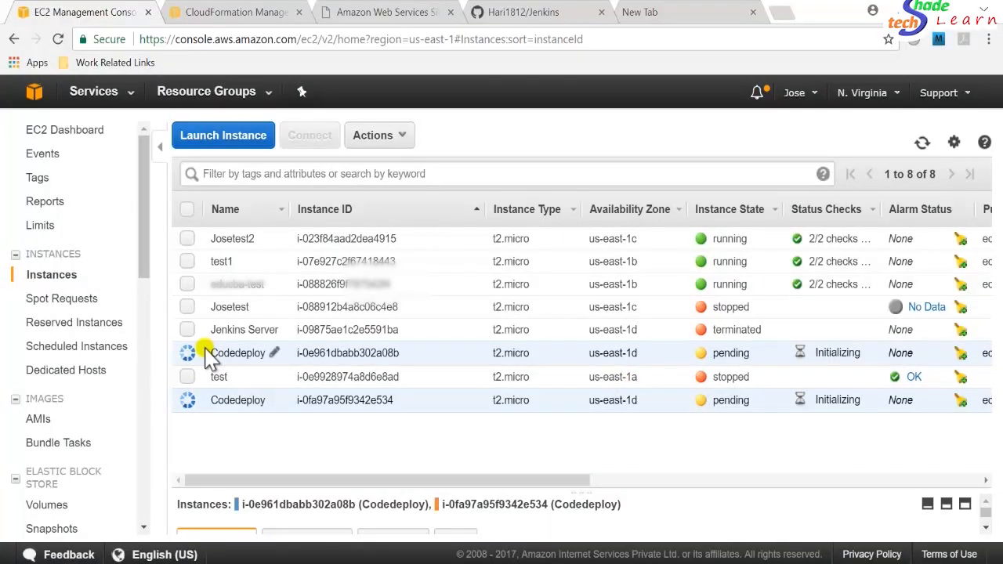
click(921, 144)
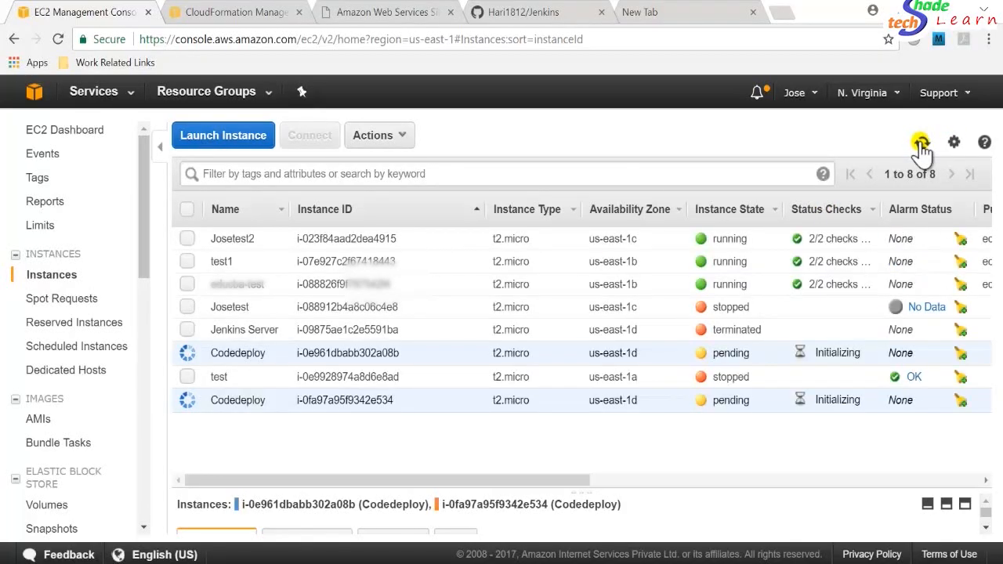
click(921, 144)
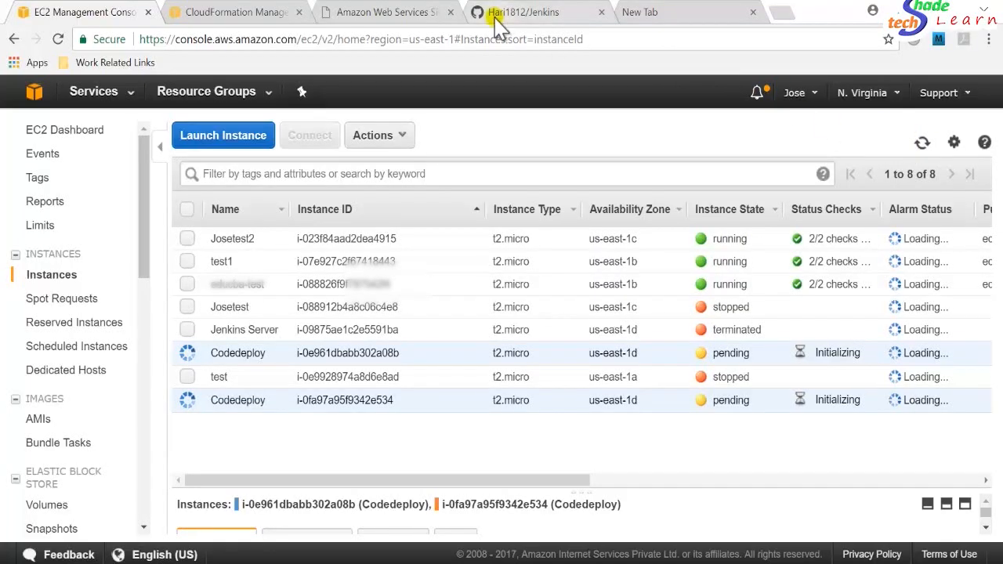
Return to CloudFormation and review the Jenkins stack's resources and creation events.
click(229, 12)
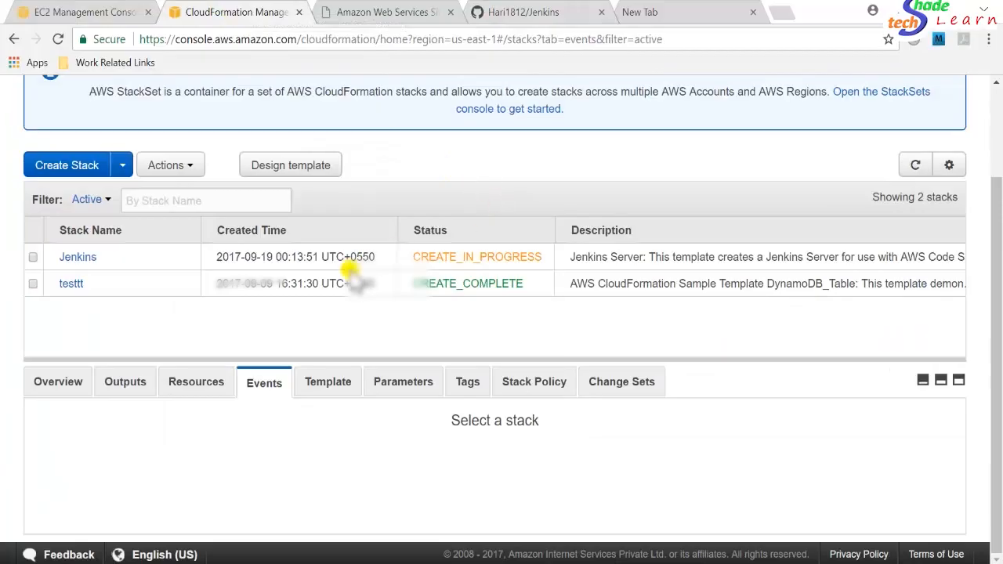
click(200, 390)
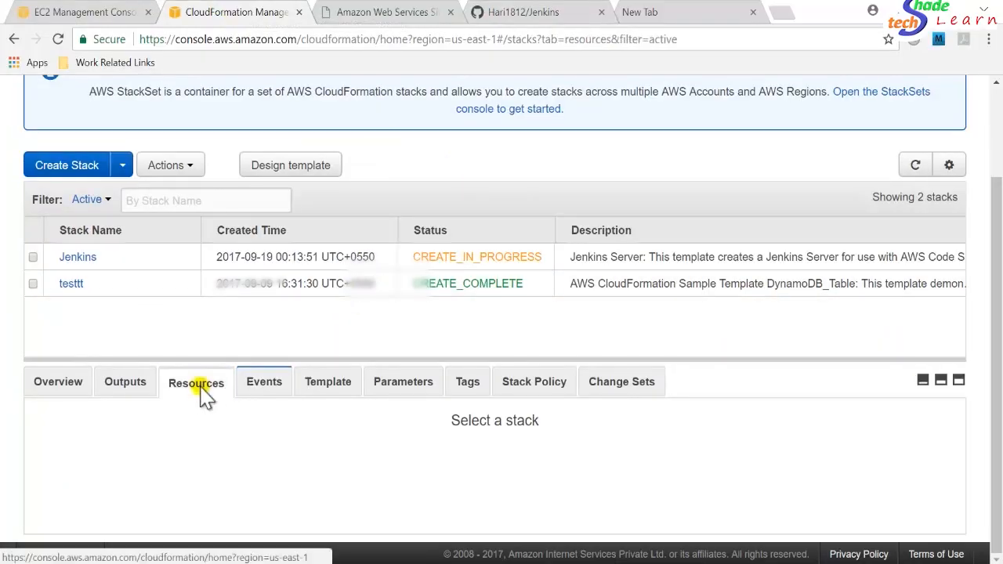
click(265, 385)
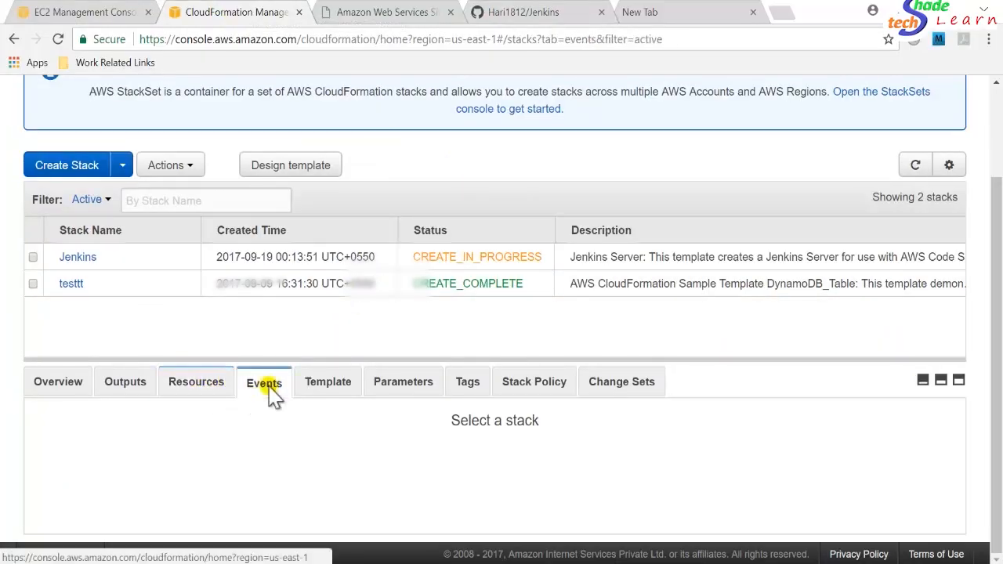
click(33, 259)
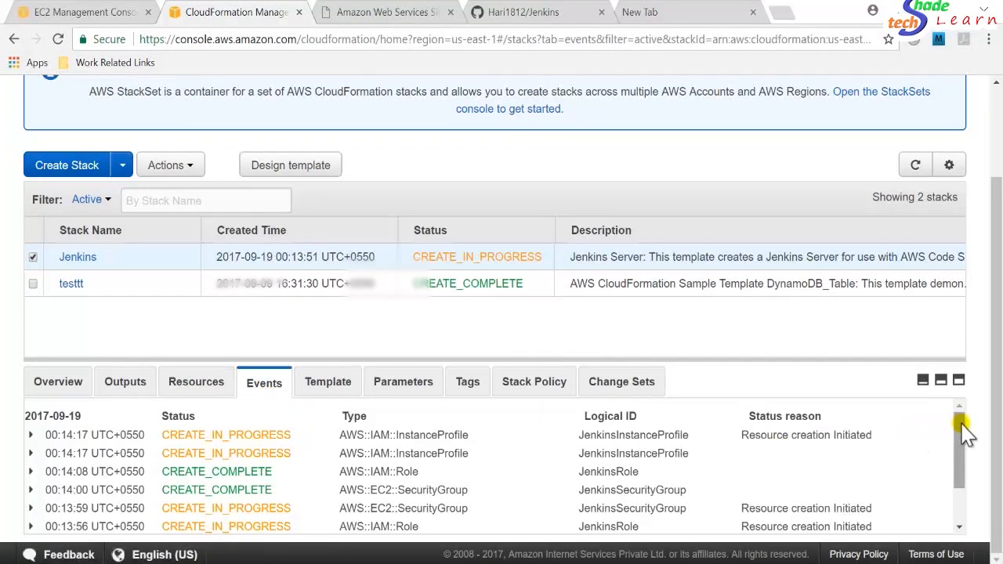
drag(964, 427, 959, 483)
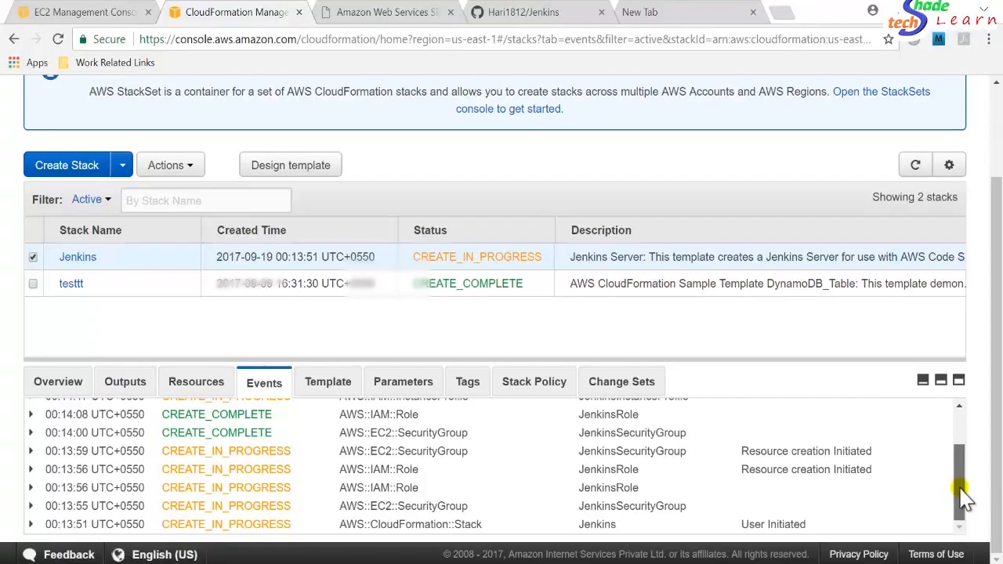
drag(964, 495, 960, 396)
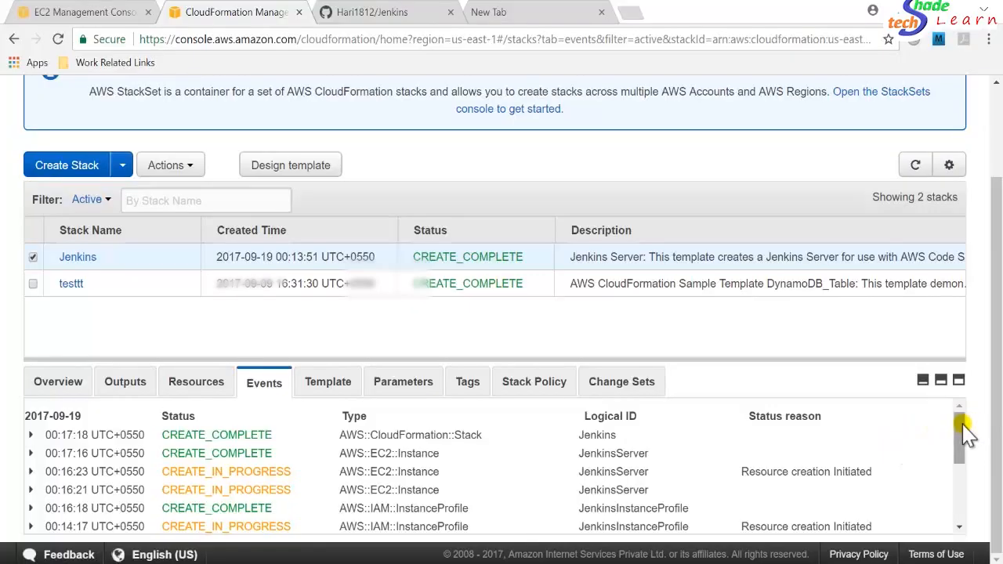
mouse_move(962, 430)
mouse_down()
mouse_move(963, 481)
mouse_move(962, 423)
mouse_up()
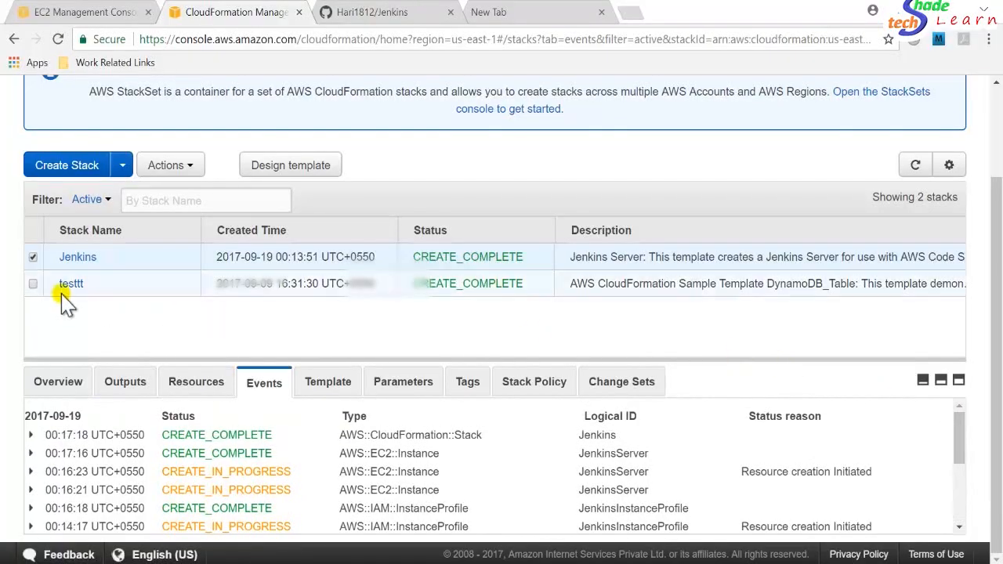
click(33, 258)
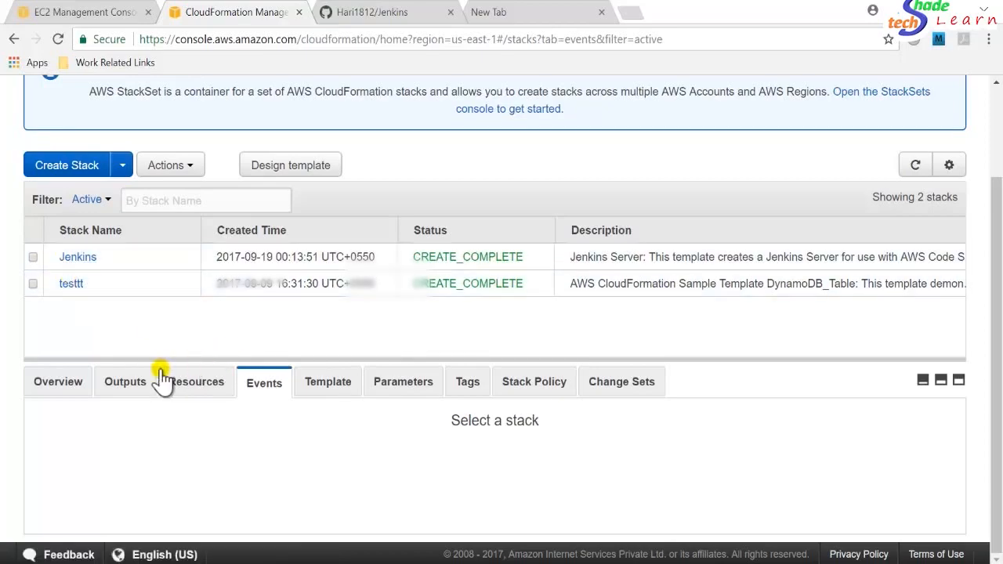
Select the new Jenkins Server instance and examine its description, public DNS and status checks.
click(77, 11)
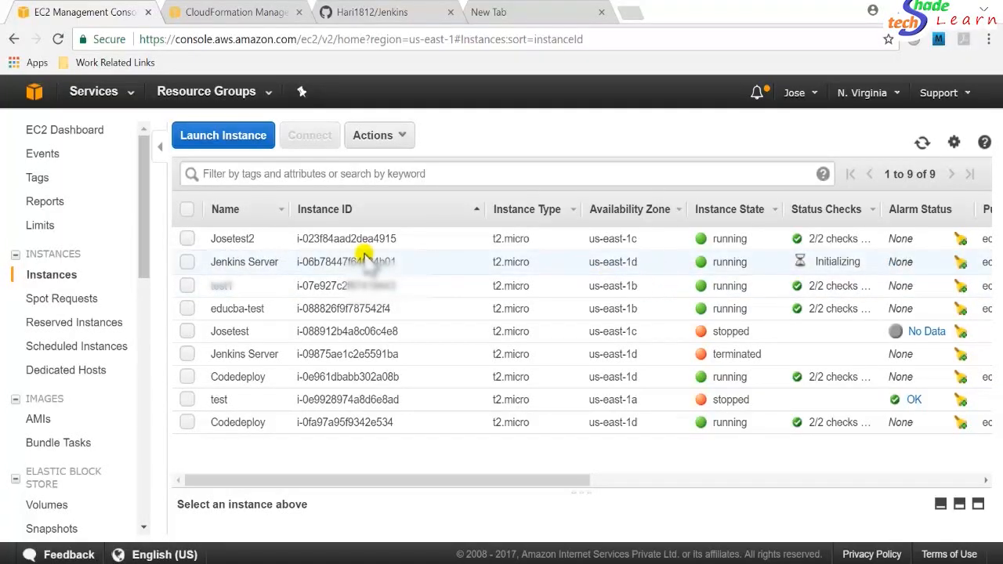
click(187, 262)
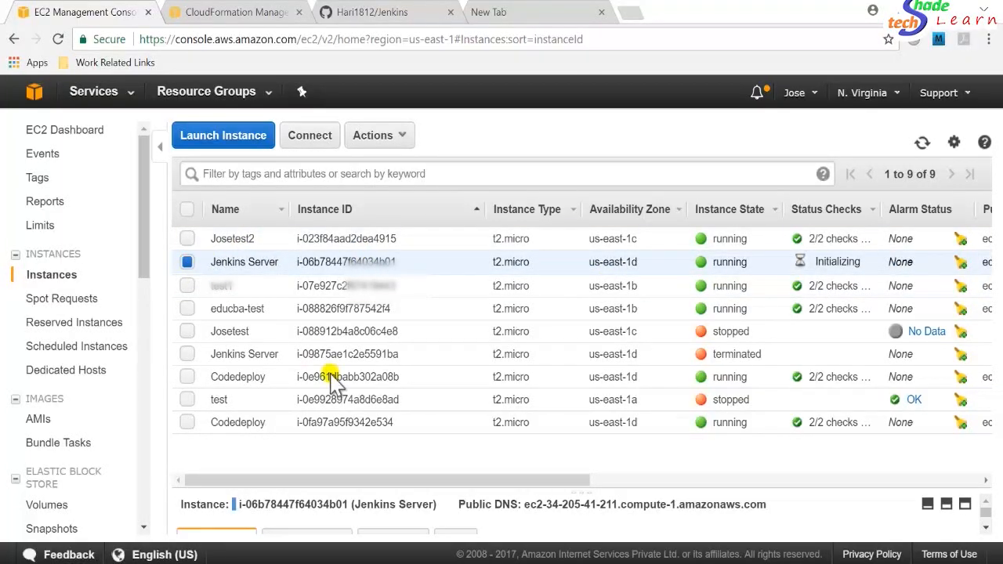
drag(625, 495, 594, 318)
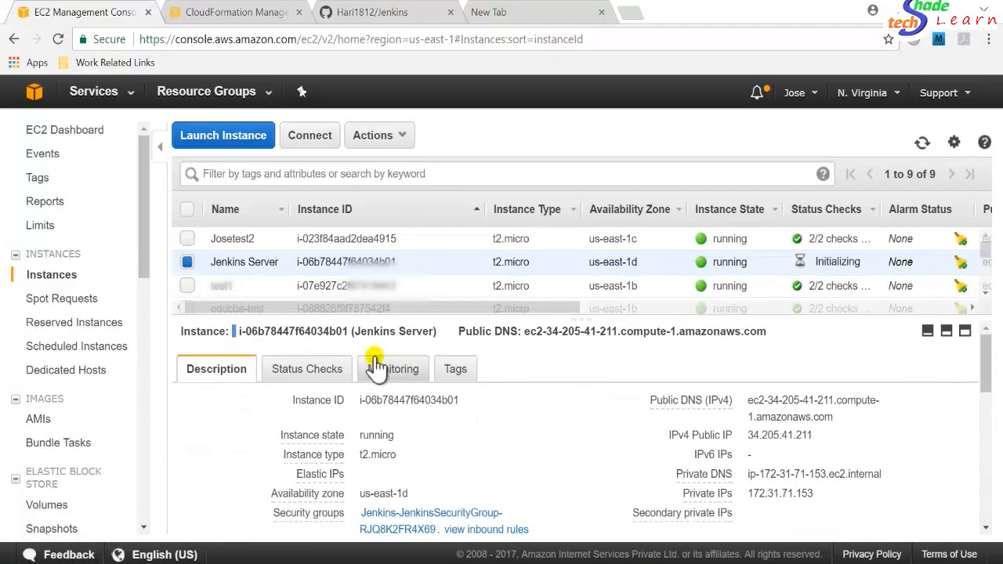
click(302, 375)
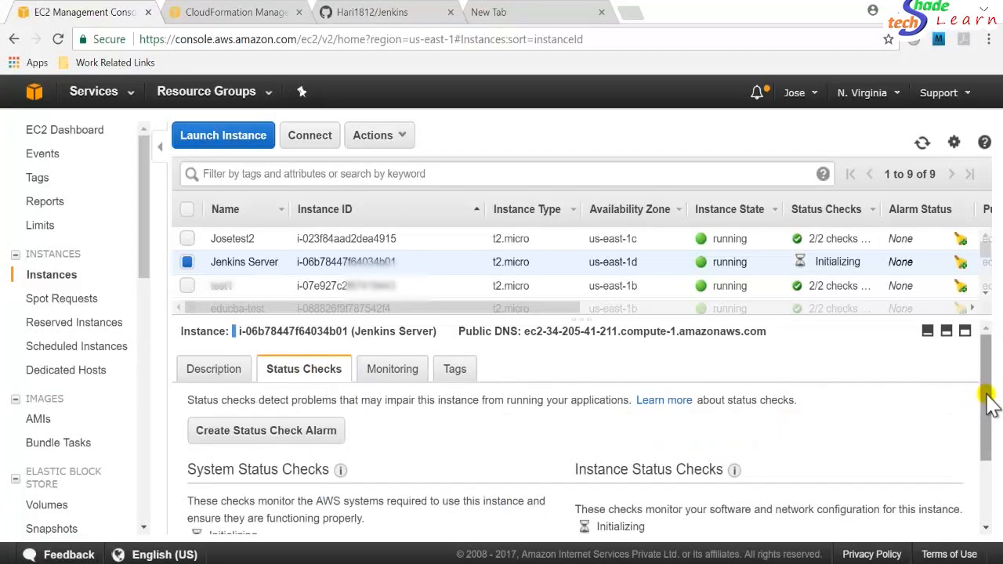
drag(992, 410, 995, 459)
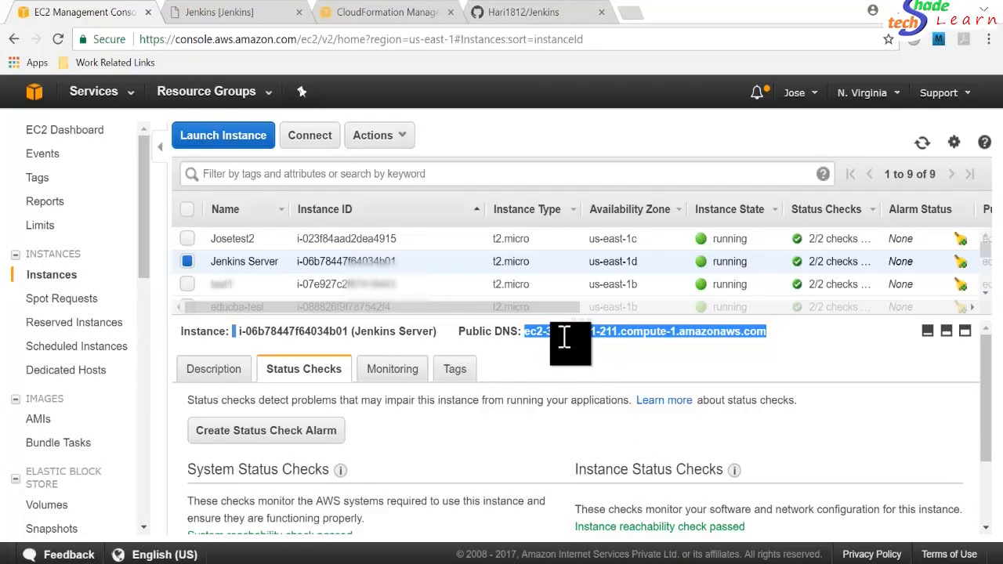
Unlock Jenkins with the initial administrator password from the server and decline saving it in the browser.
click(227, 15)
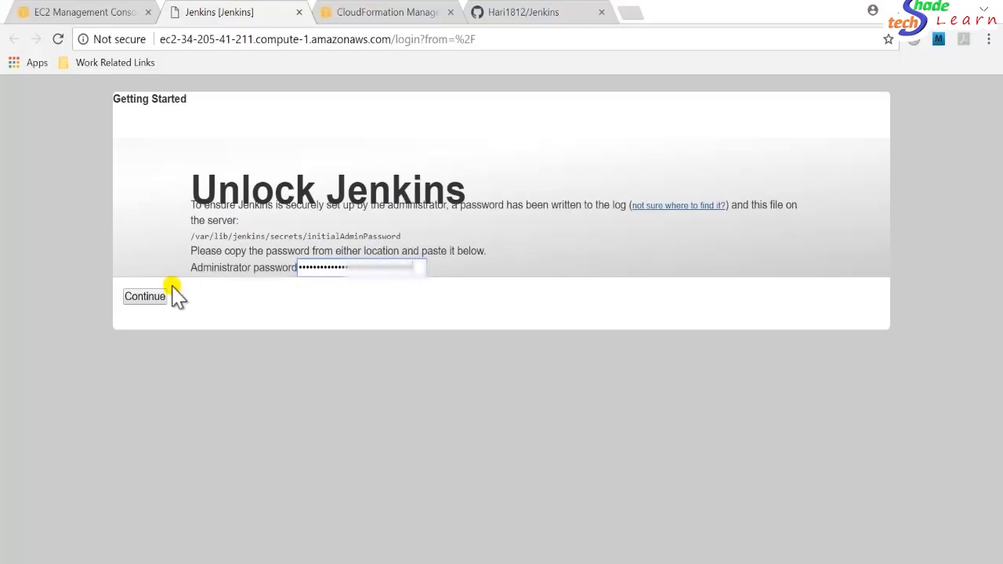
click(148, 297)
key(alt+Tab)
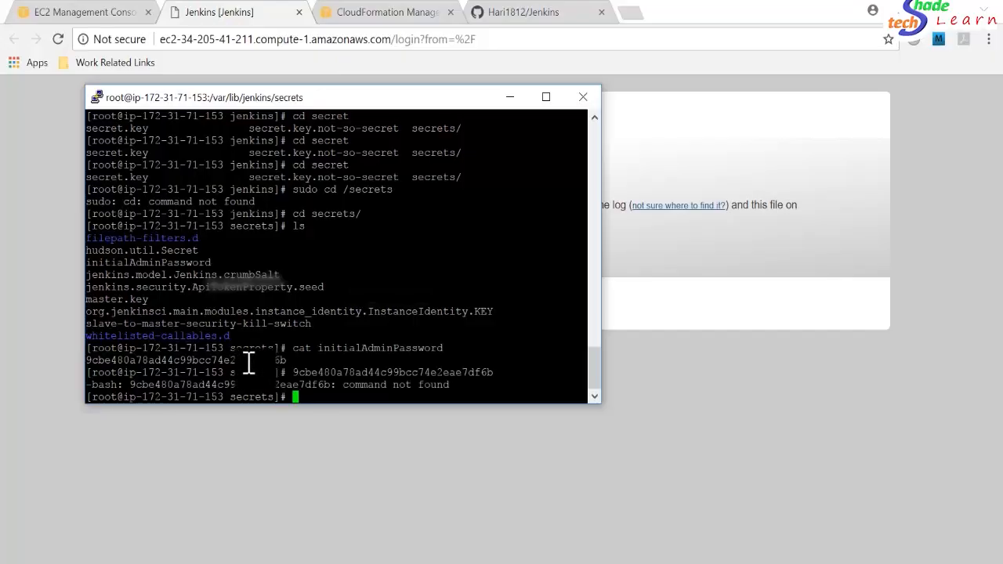
click(511, 98)
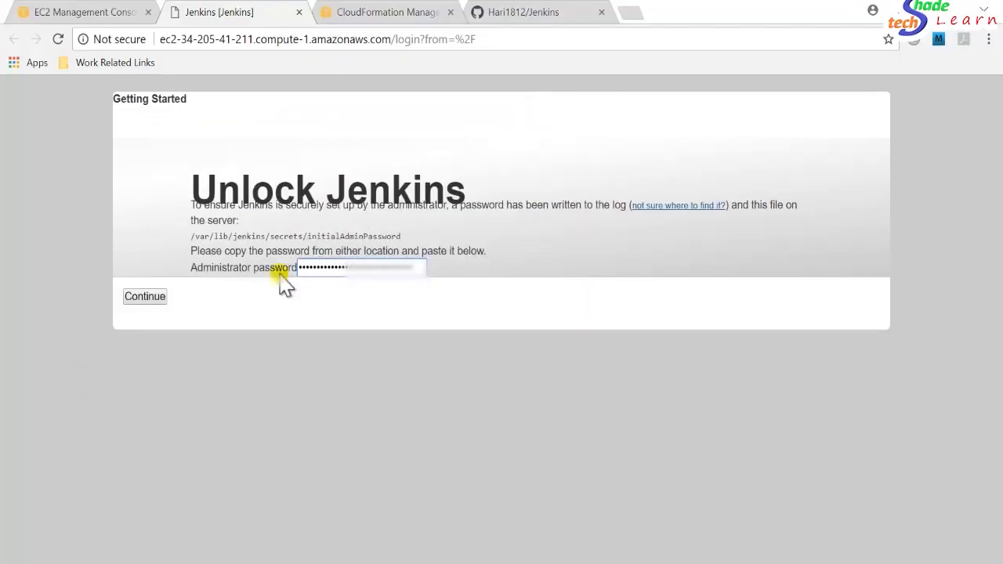
click(145, 297)
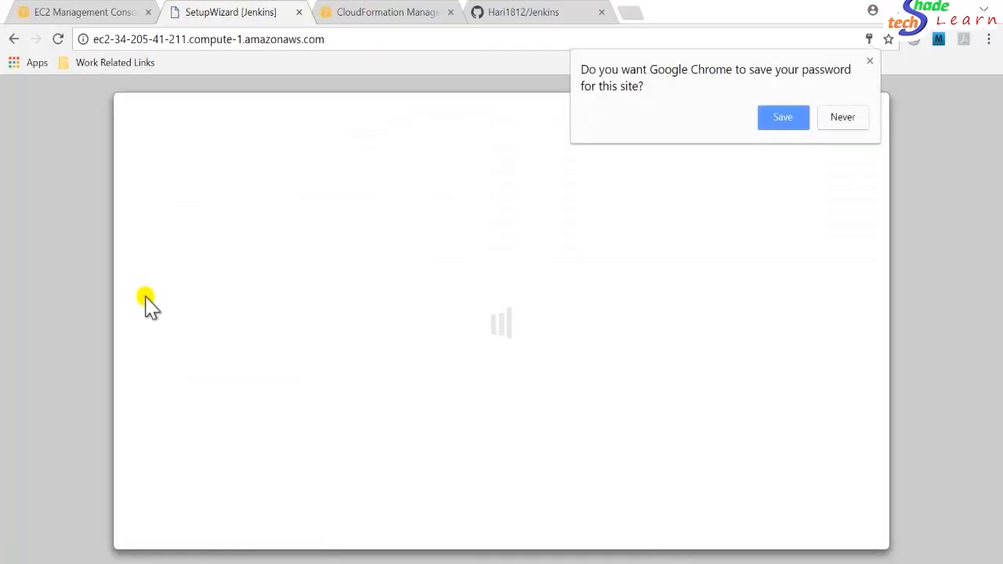
click(845, 119)
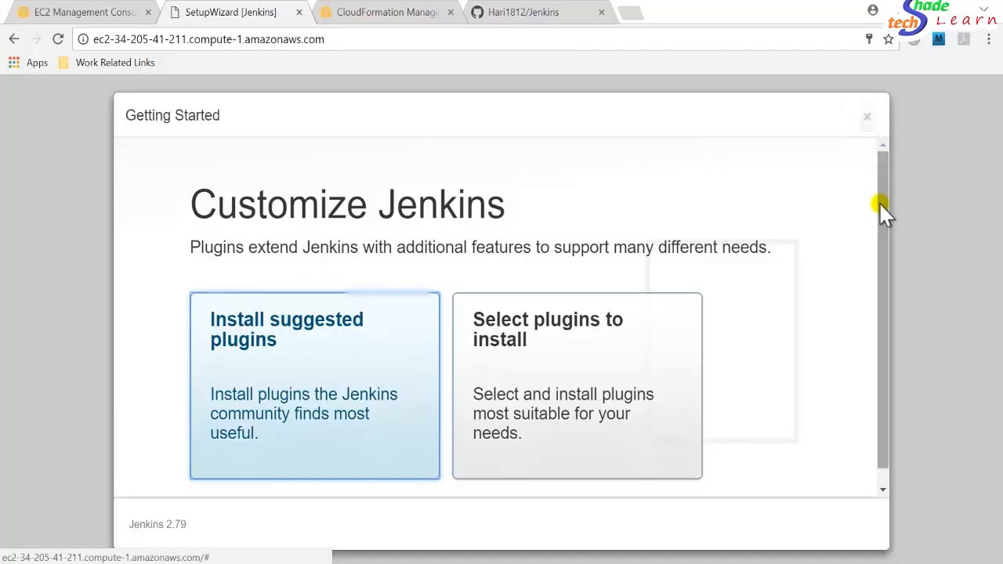
Skip the plugin customization and start using Jenkins.
drag(888, 245, 881, 171)
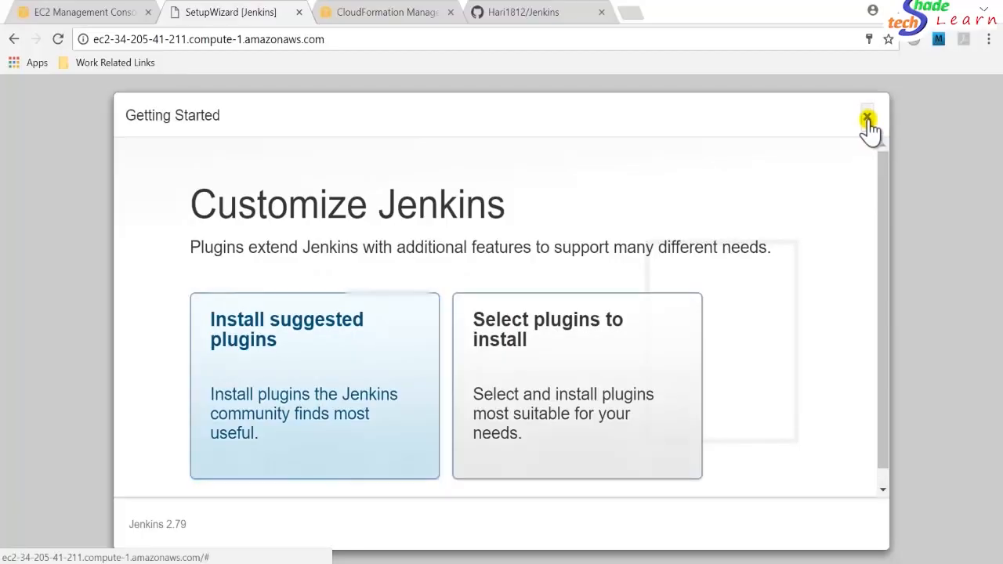
click(868, 119)
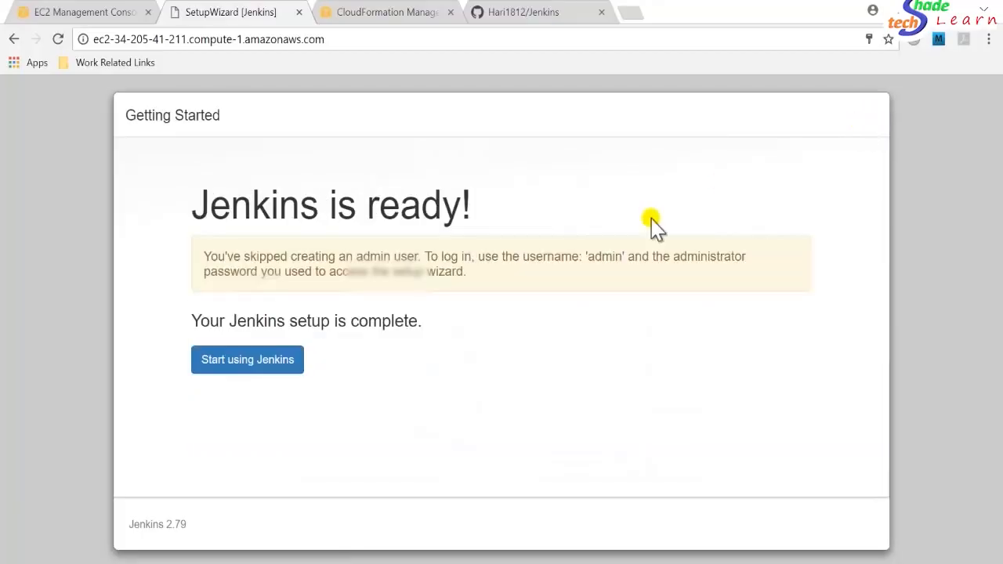
click(246, 373)
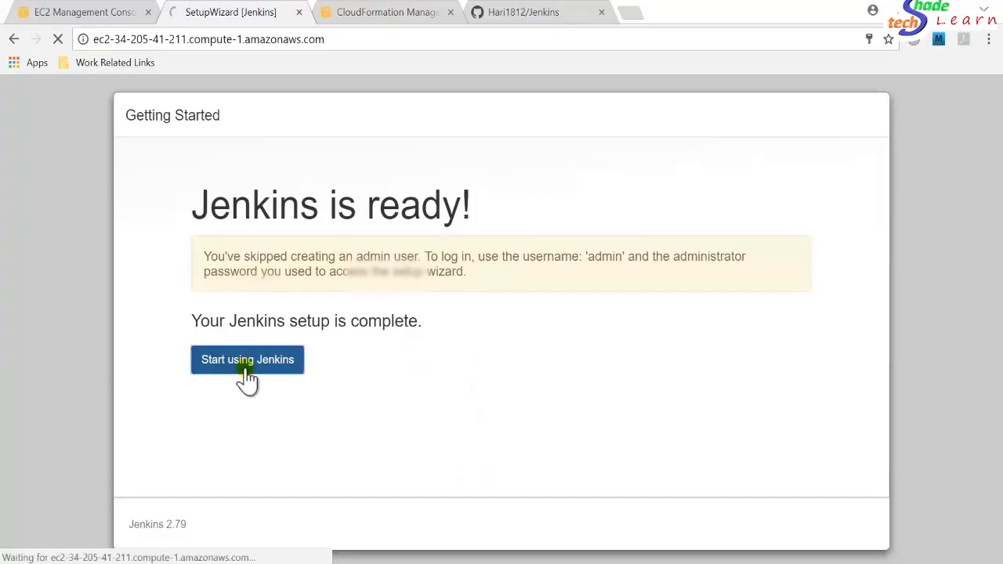